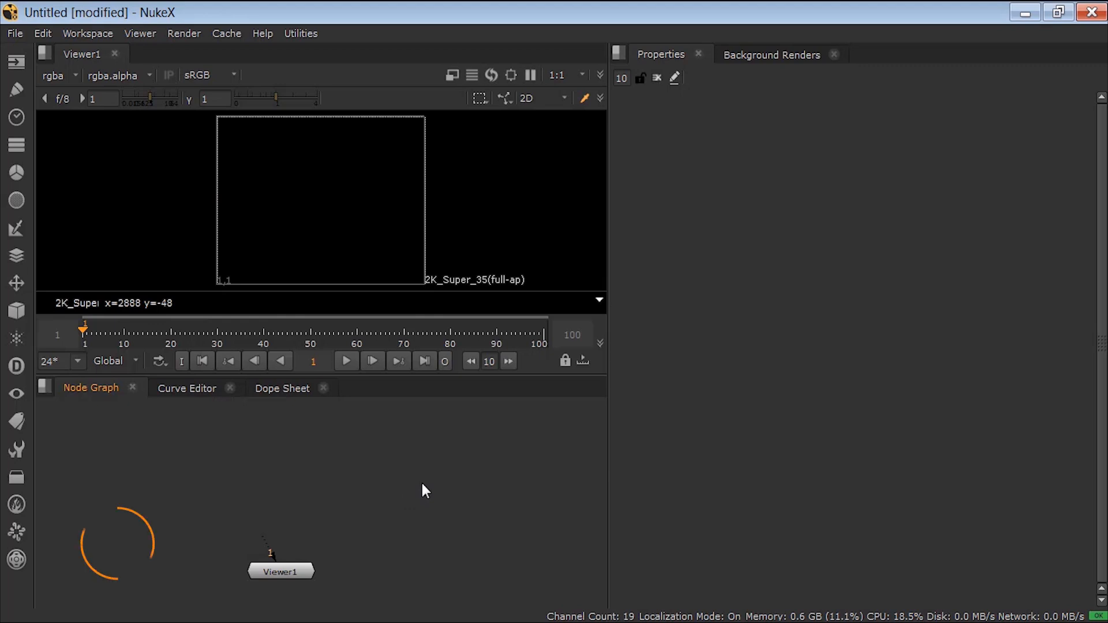
# Step: Import BG-040-PLT-0-4250.jpg from the Nuke Project/Footage folder with a Read node
pyautogui.press('r')
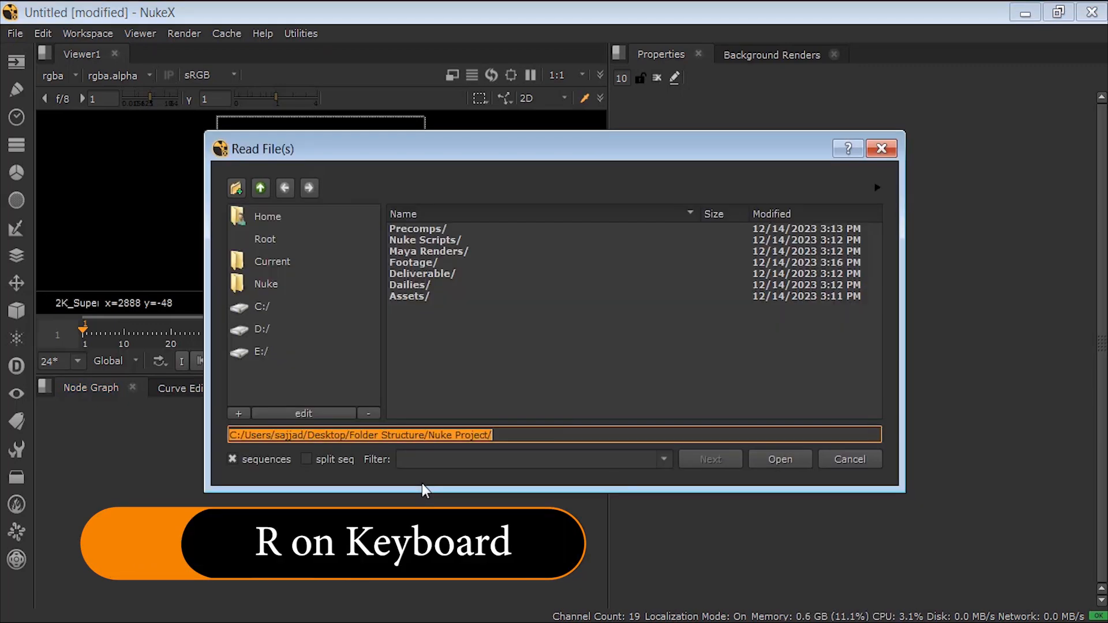
pyautogui.click(261, 188)
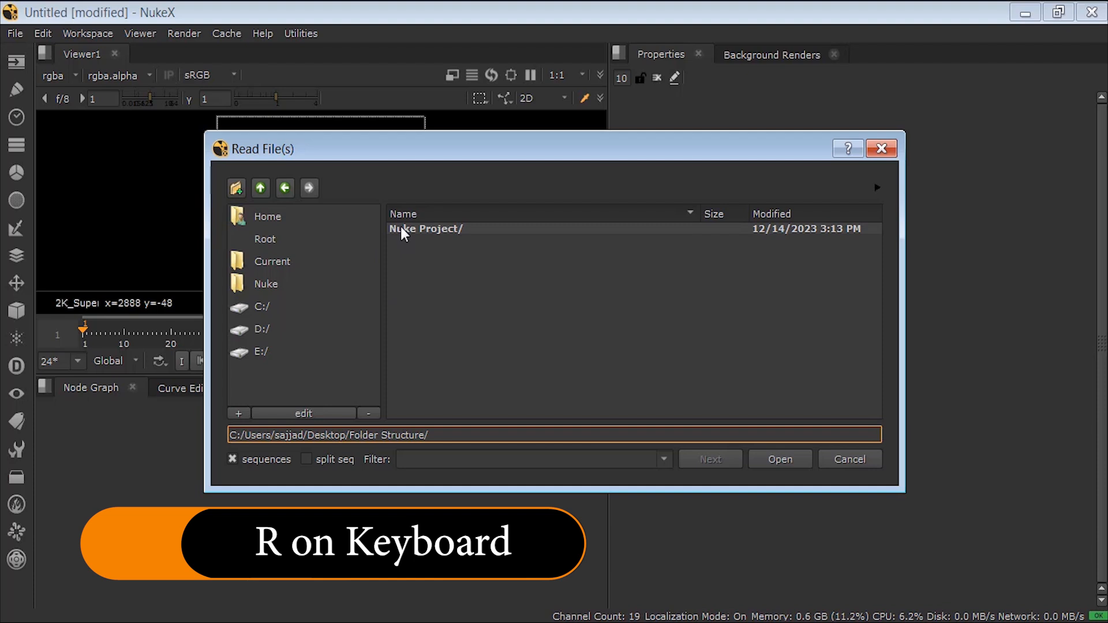
pyautogui.doubleClick(400, 228)
pyautogui.doubleClick(400, 263)
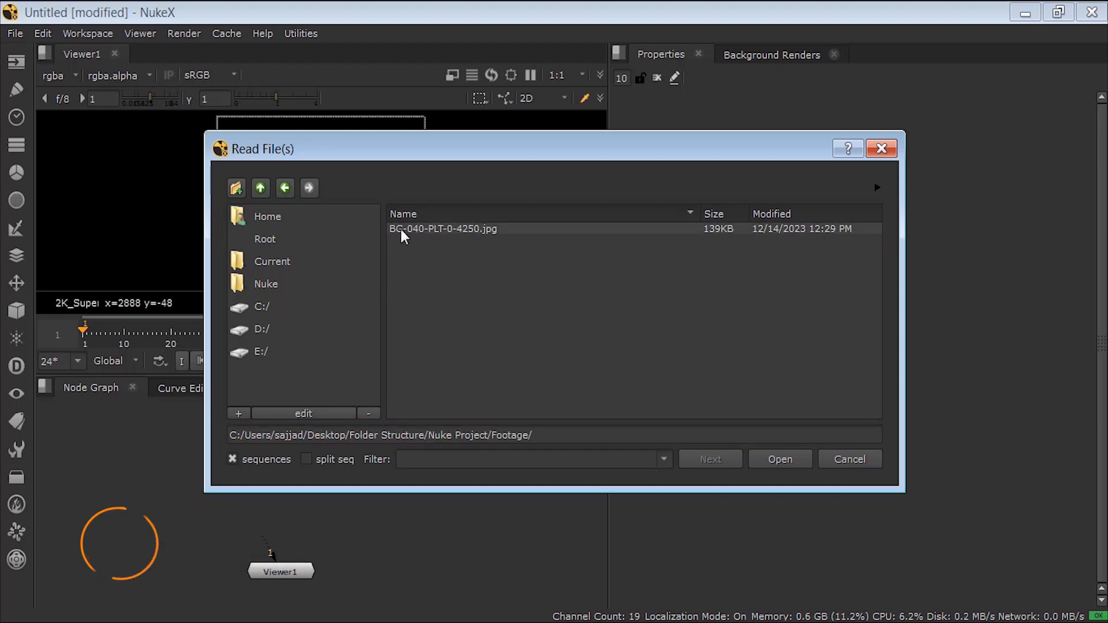
pyautogui.click(399, 228)
pyautogui.click(779, 459)
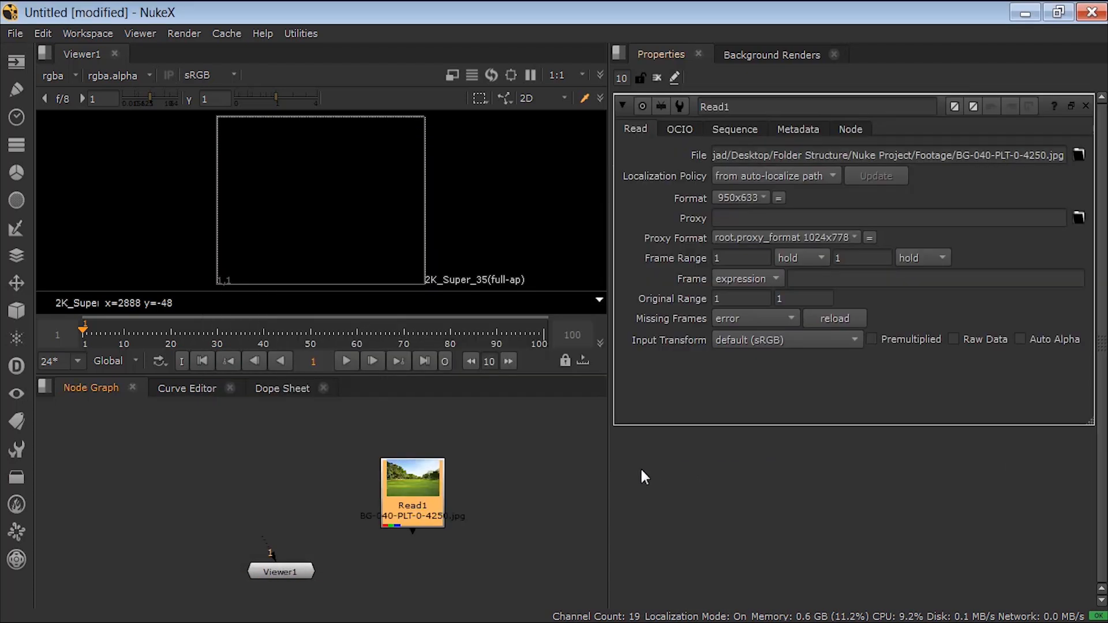
# Step: Show the background Read node in the Viewer and place the Viewer node straight below it
pyautogui.moveTo(407, 479); pyautogui.dragTo(341, 433)
pyautogui.press('1')
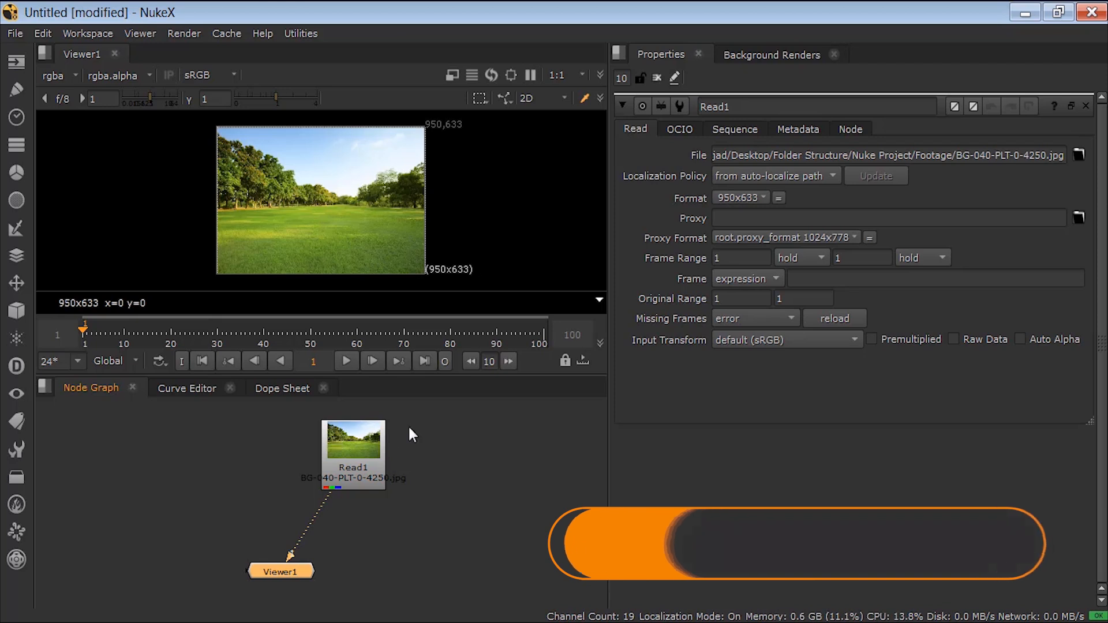
pyautogui.moveTo(306, 567); pyautogui.dragTo(376, 564)
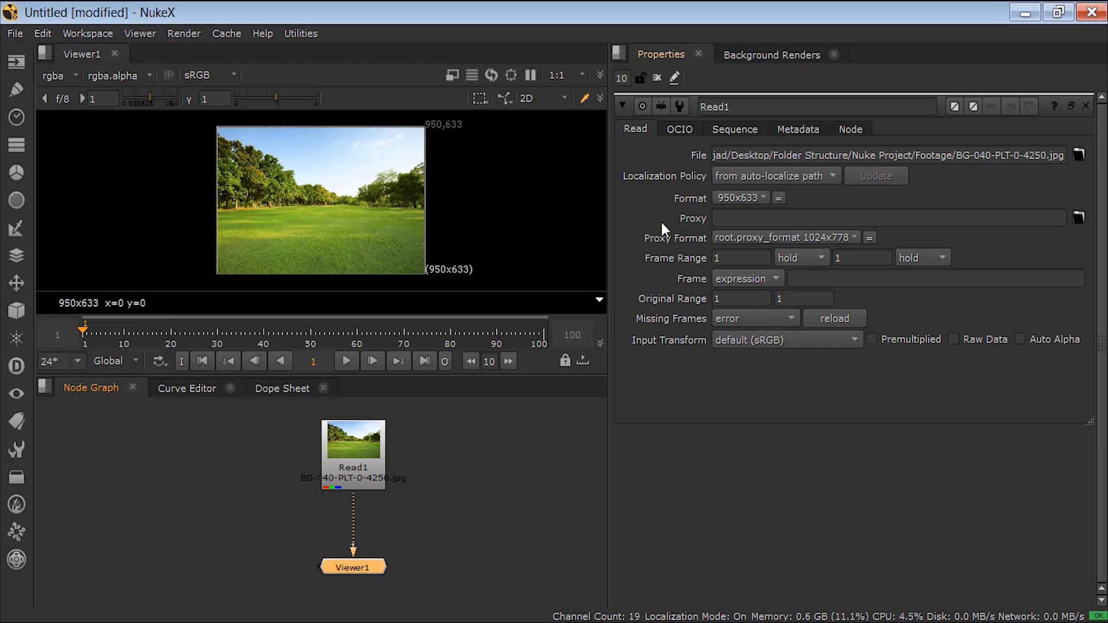
# Step: Save the comp as "test 01" in the Nuke Scripts folder of Desktop/Folder Structure/Nuke Project
pyautogui.click(15, 29)
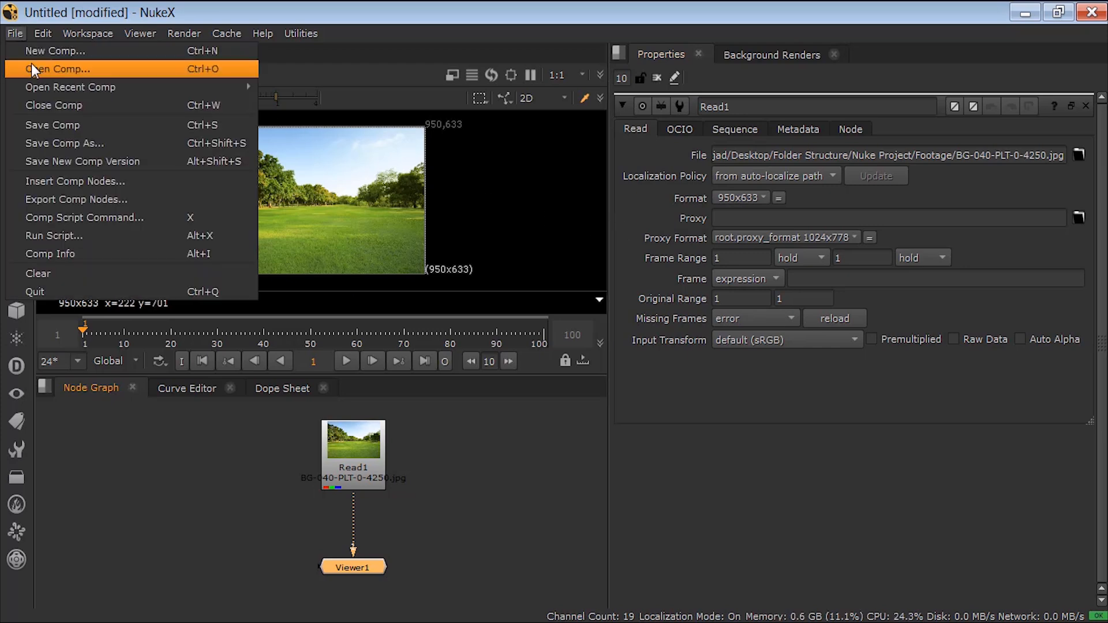
pyautogui.click(53, 142)
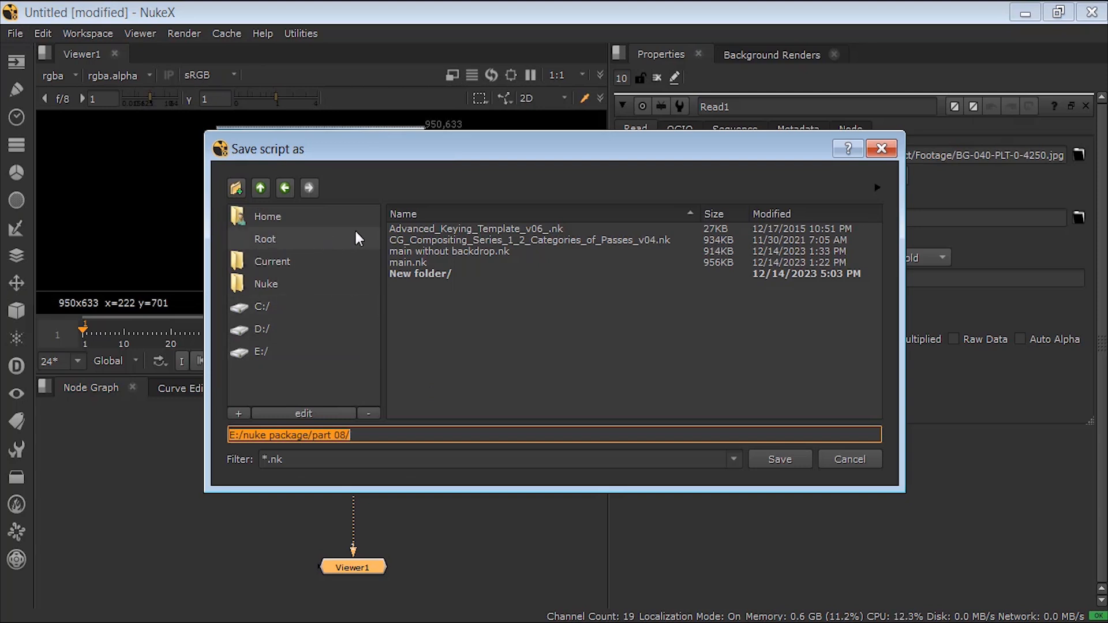
pyautogui.click(261, 220)
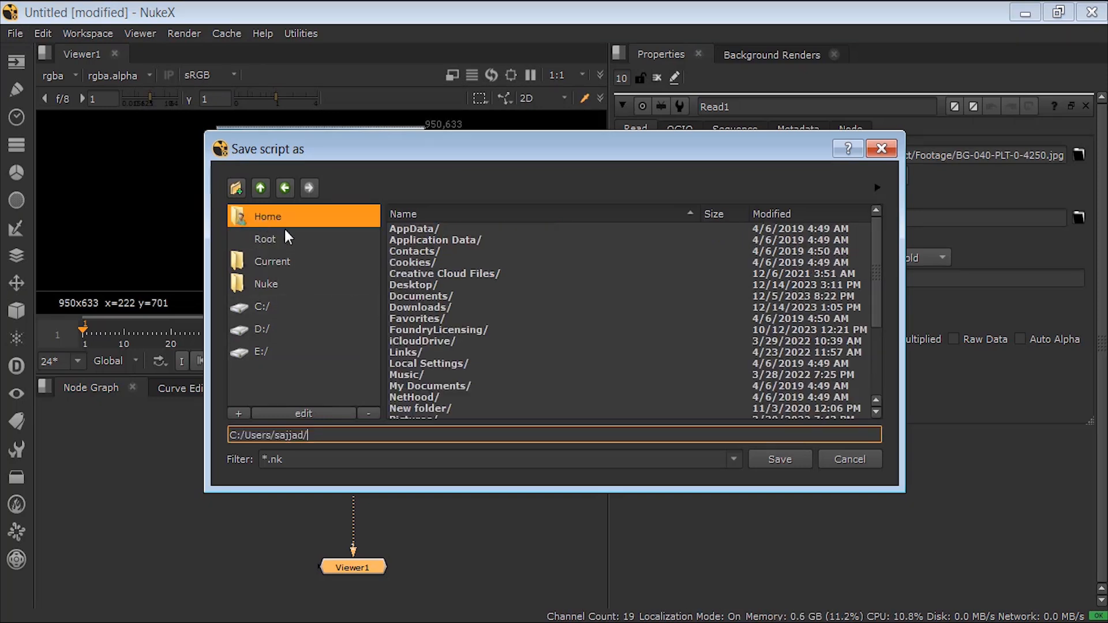
pyautogui.doubleClick(424, 285)
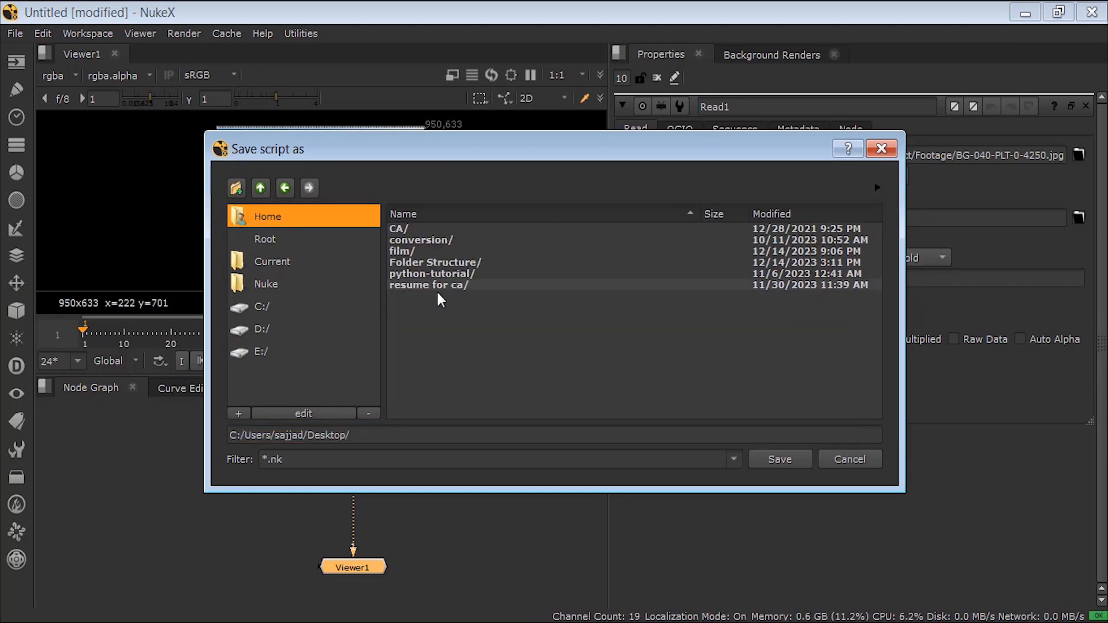
pyautogui.doubleClick(418, 261)
pyautogui.doubleClick(416, 230)
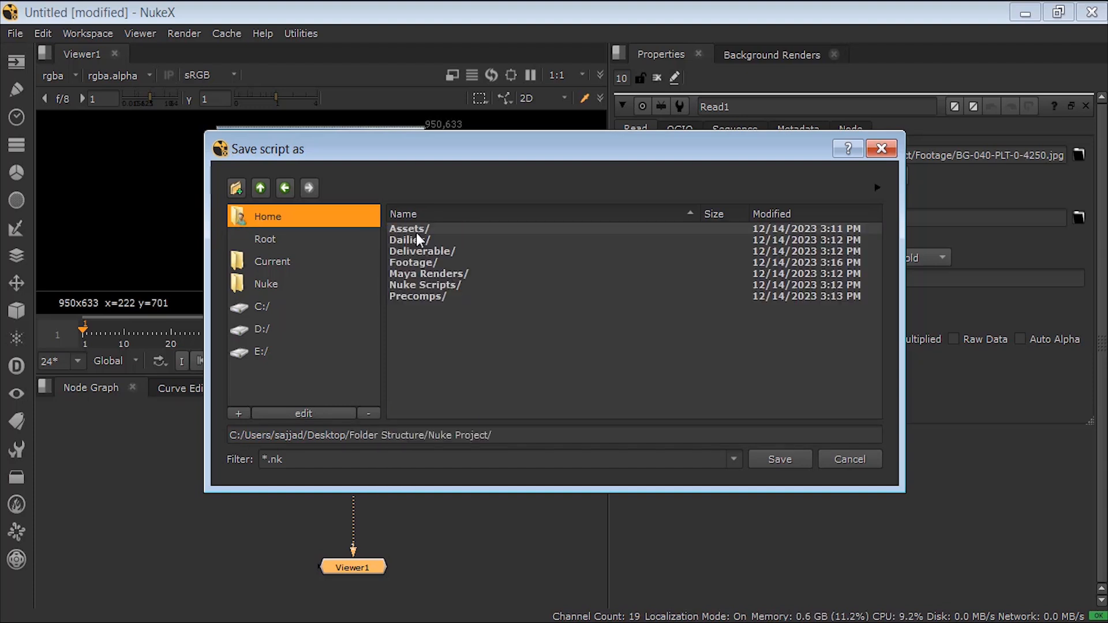
pyautogui.doubleClick(418, 285)
pyautogui.click(608, 434)
pyautogui.write('test 01')
pyautogui.click(779, 458)
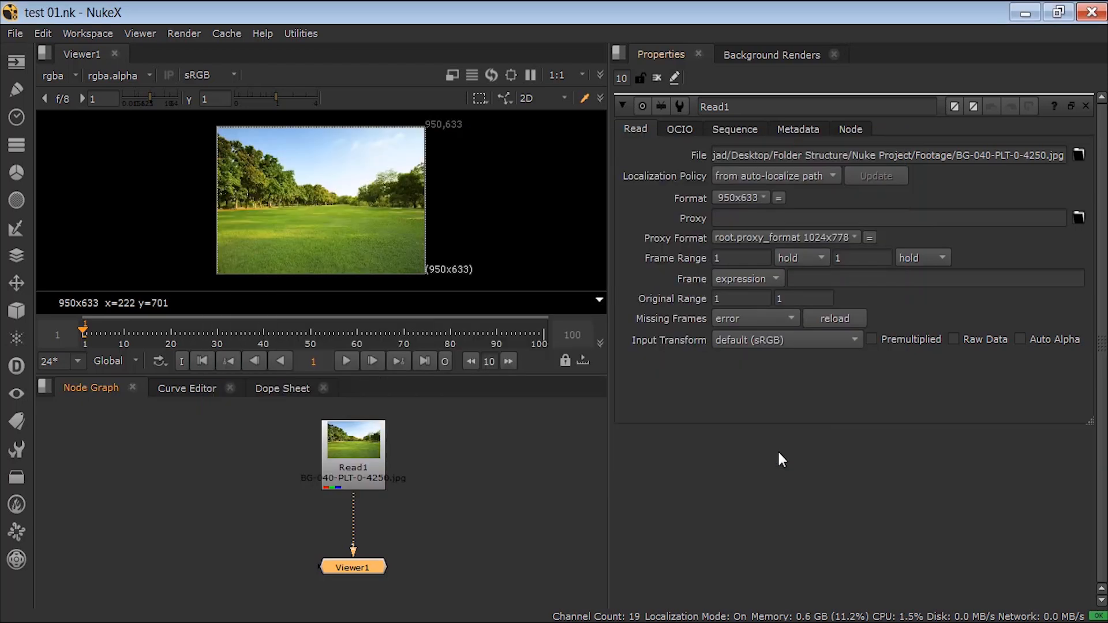
# Step: Set the project directory to the script directory in the Project Settings
pyautogui.click(541, 475)
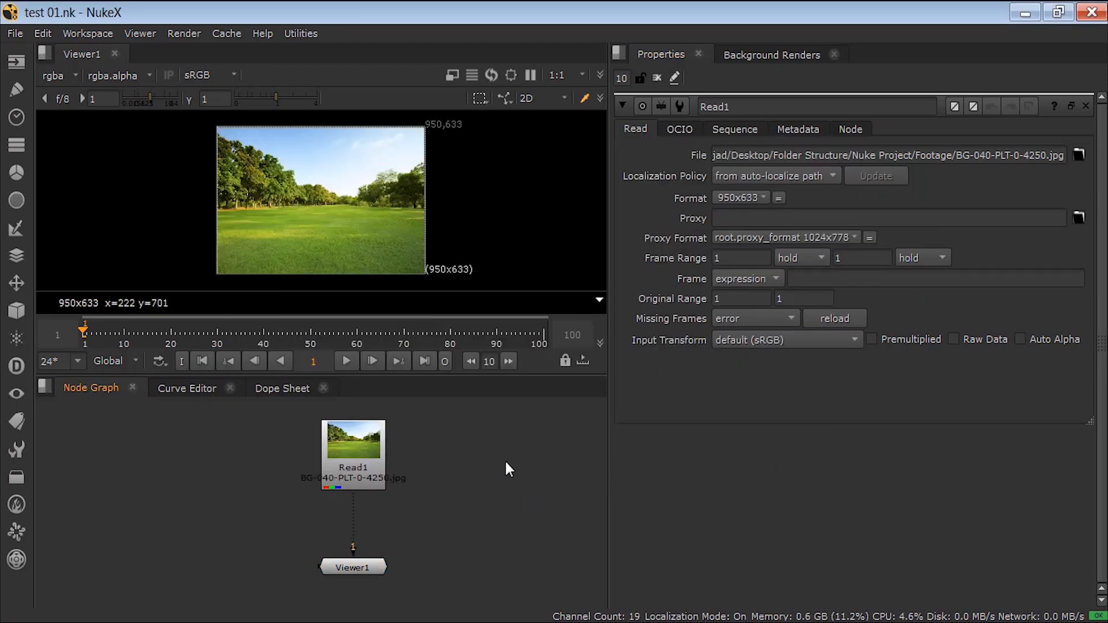
pyautogui.press('s')
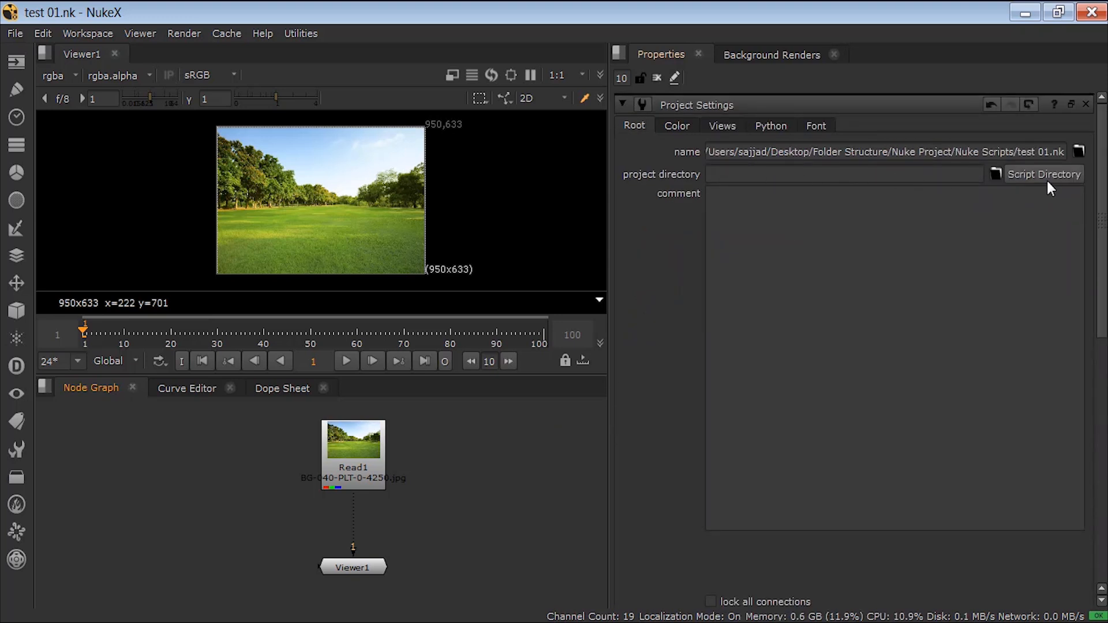
pyautogui.moveTo(1101, 184)
pyautogui.mouseDown()
pyautogui.moveTo(1101, 237)
pyautogui.moveTo(1098, 173)
pyautogui.mouseUp()
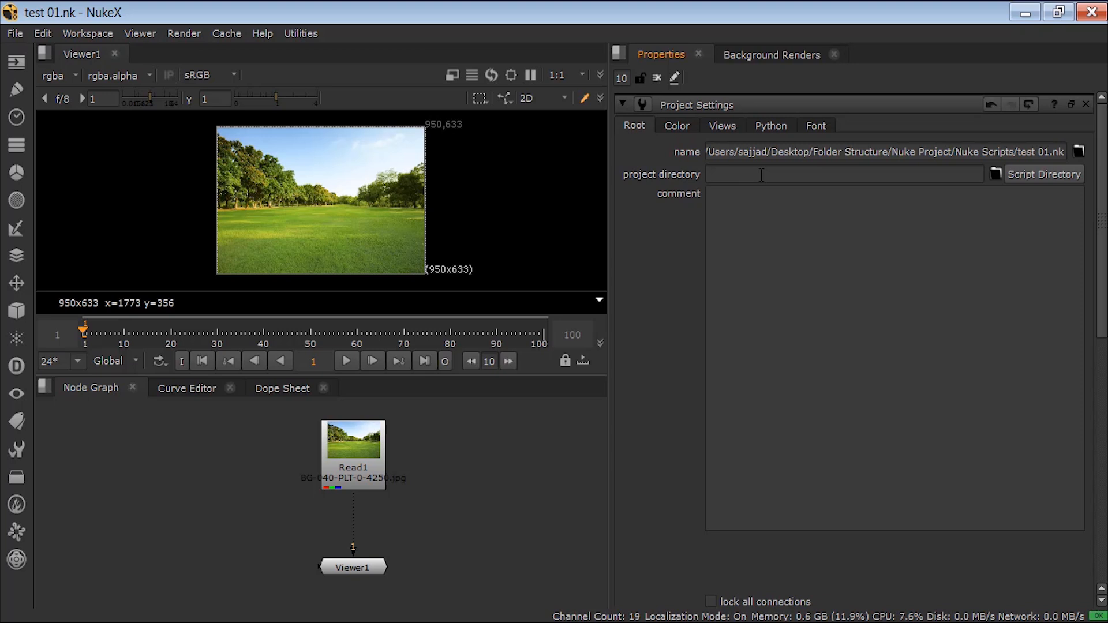
pyautogui.click(1018, 173)
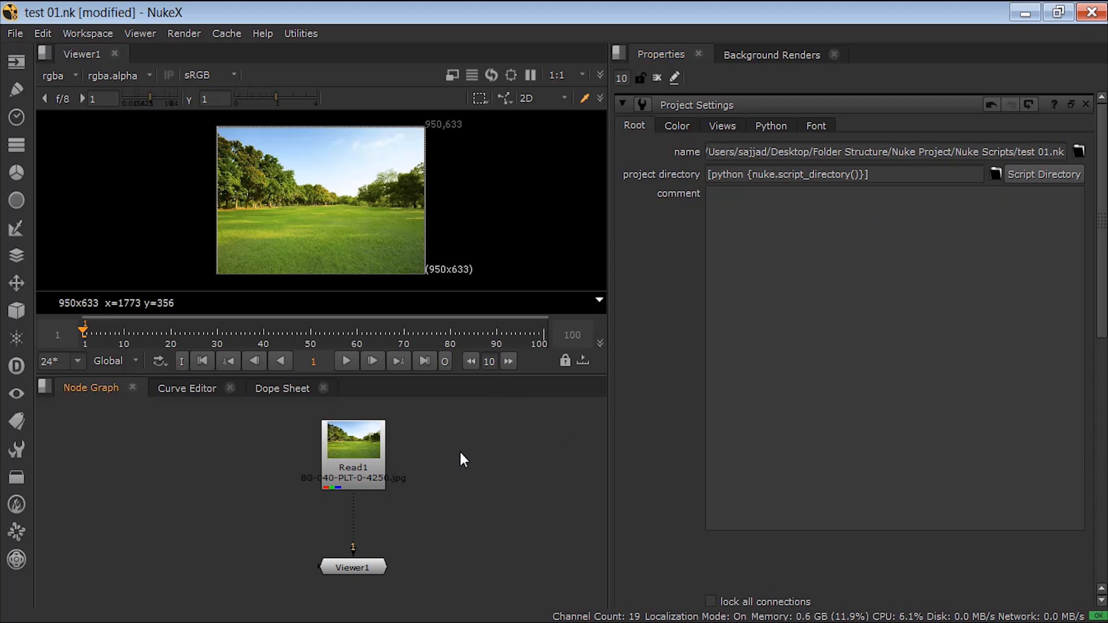
# Step: Make the background Read node's file path relative: ../Footage/BG-040-PLT-0-4250.jpg, and view the node
pyautogui.doubleClick(362, 450)
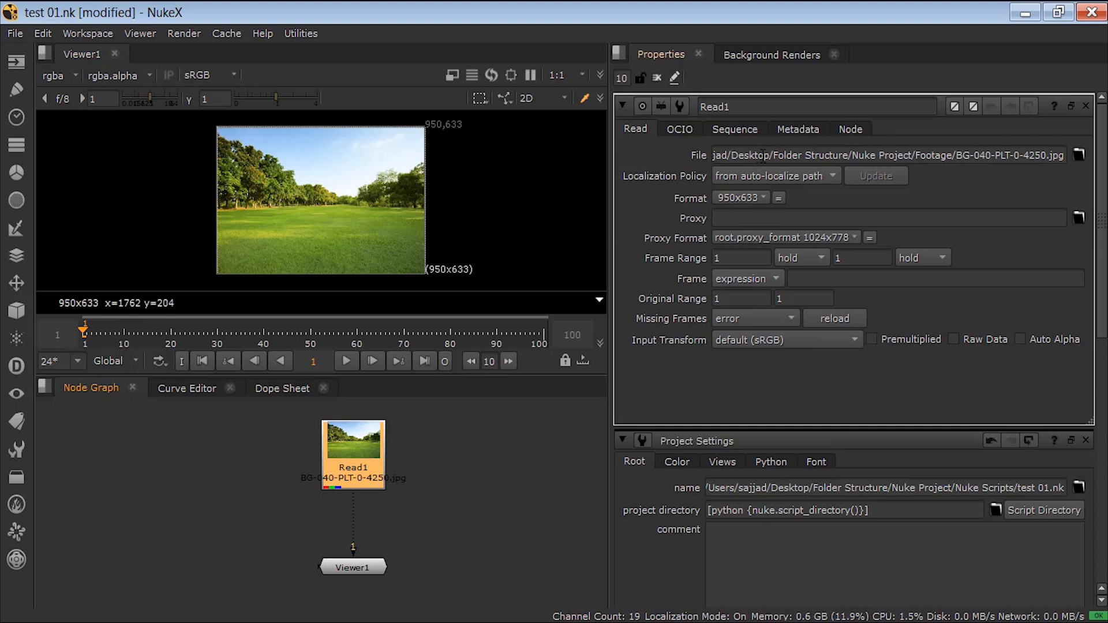
pyautogui.click(911, 154)
pyautogui.moveTo(912, 154); pyautogui.dragTo(714, 155)
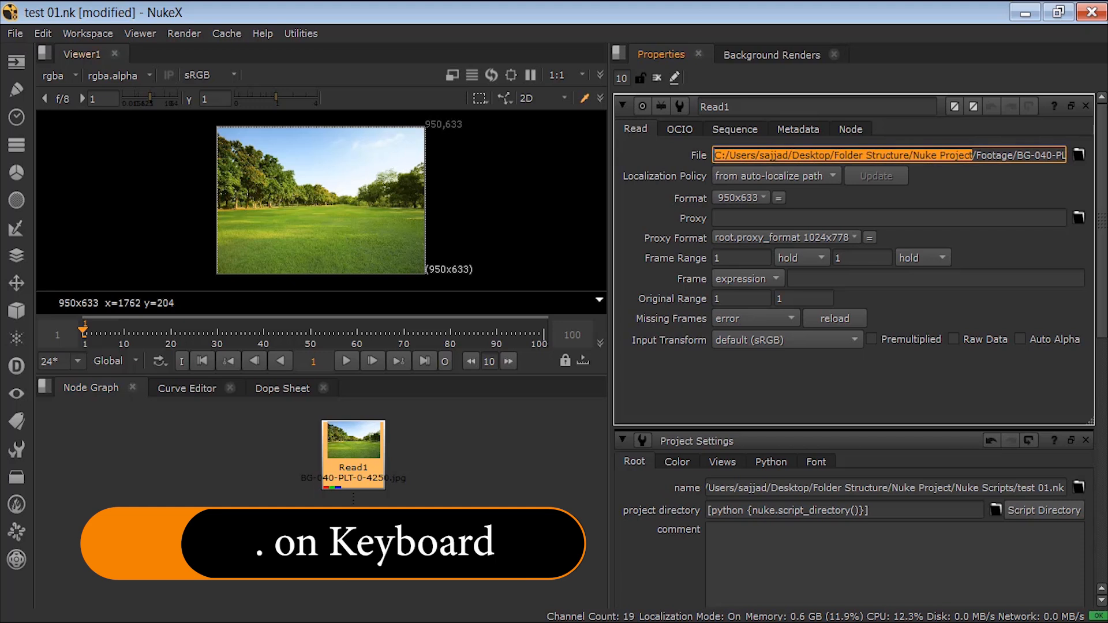
pyautogui.write('../Footage/BG-040-PLT-0-4250.jpg')
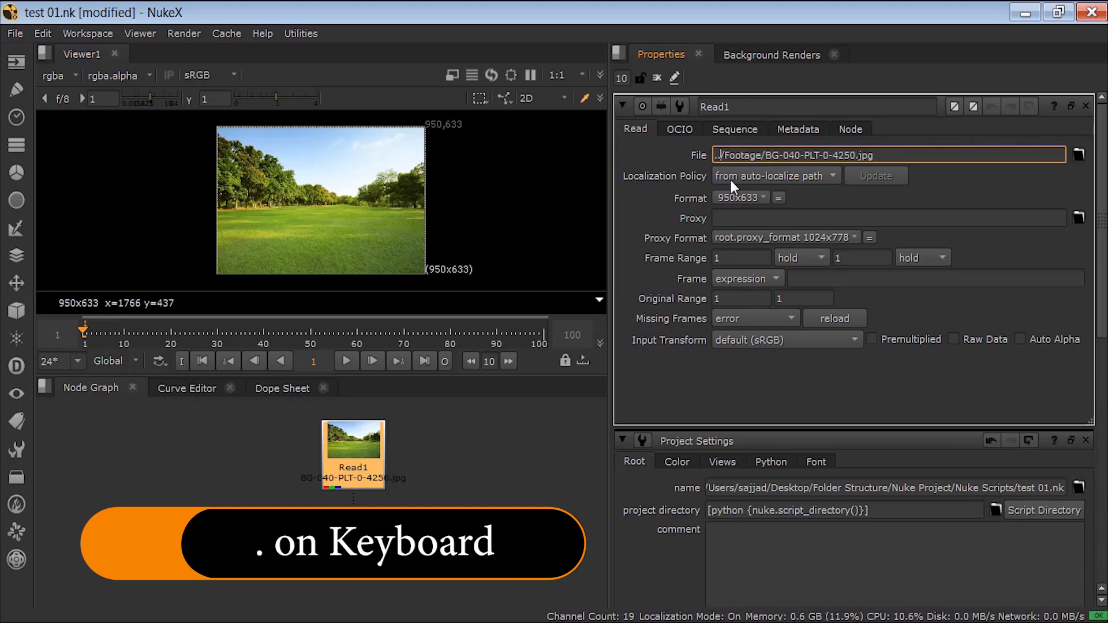
pyautogui.click(510, 458)
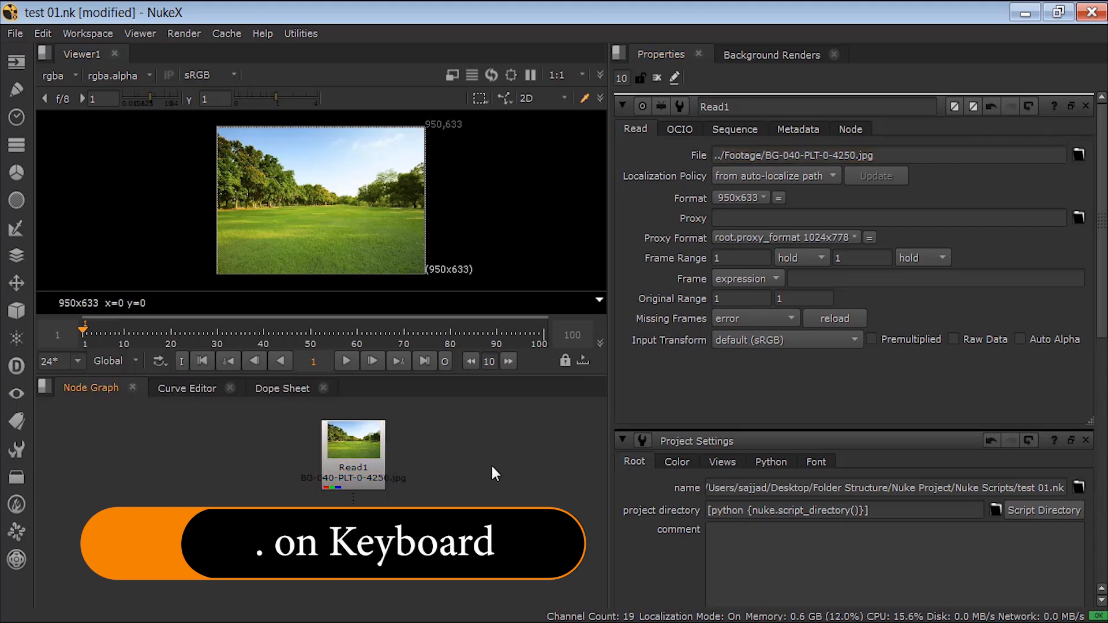
pyautogui.press('1')
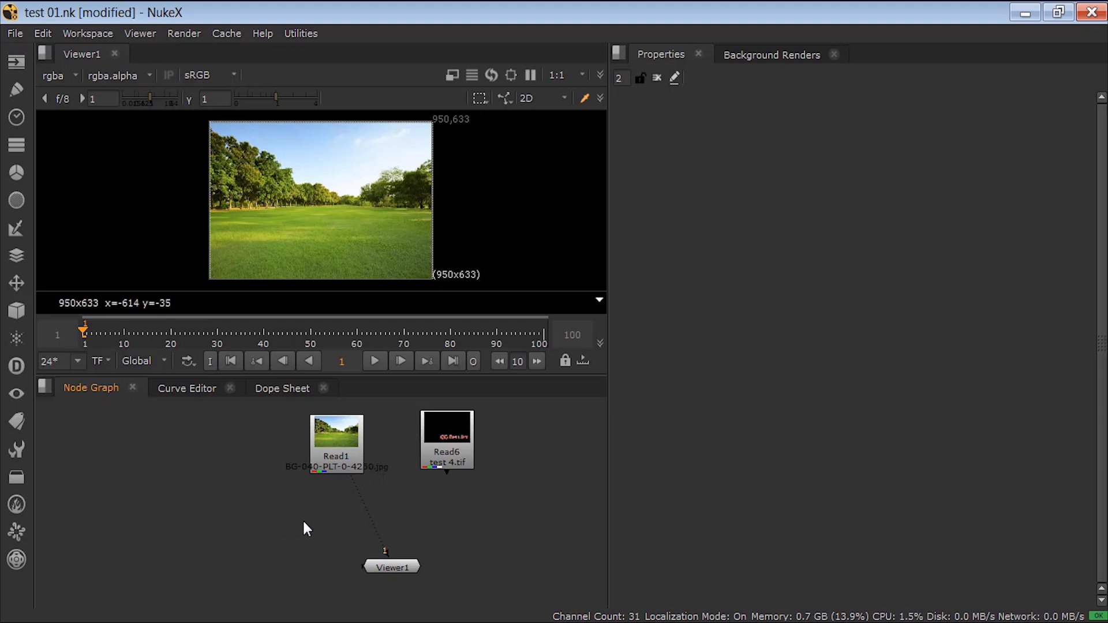
# Step: Line up the two Read nodes side by side and add an unconnected Merge node below the test 4.tif Read node
pyautogui.moveTo(344, 448); pyautogui.dragTo(359, 445)
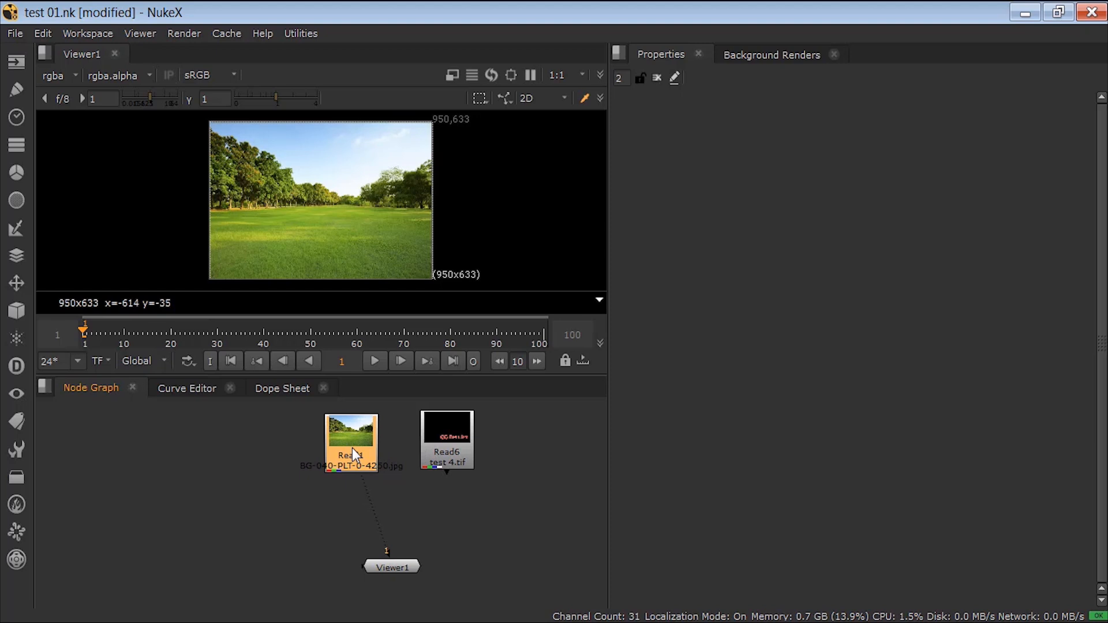
pyautogui.moveTo(352, 448); pyautogui.dragTo(356, 444)
pyautogui.moveTo(430, 447); pyautogui.dragTo(437, 449)
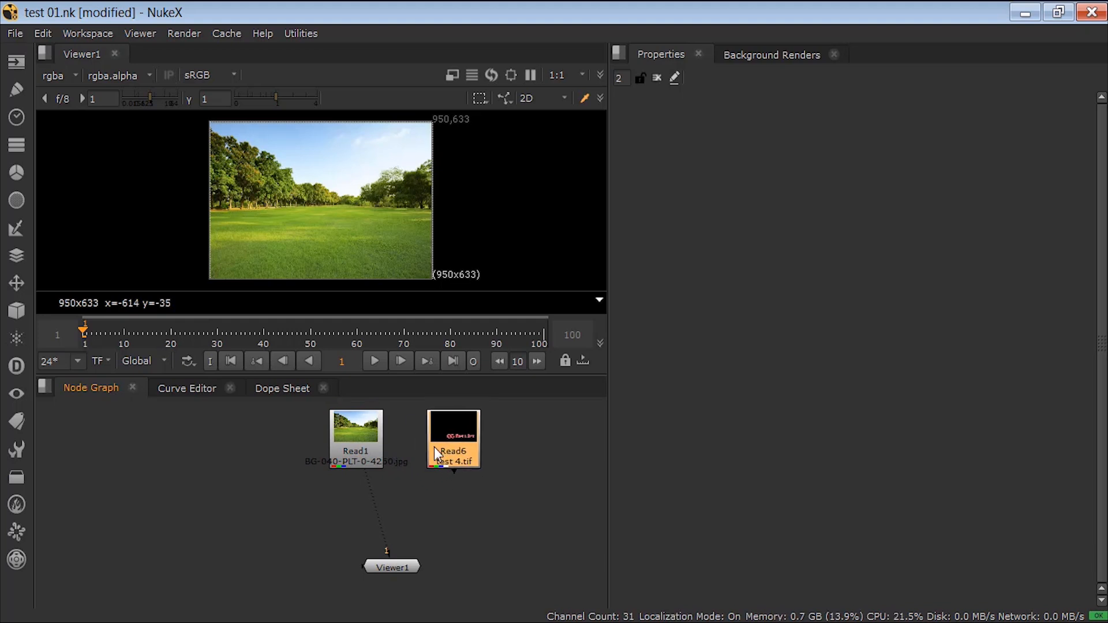
pyautogui.click(455, 505)
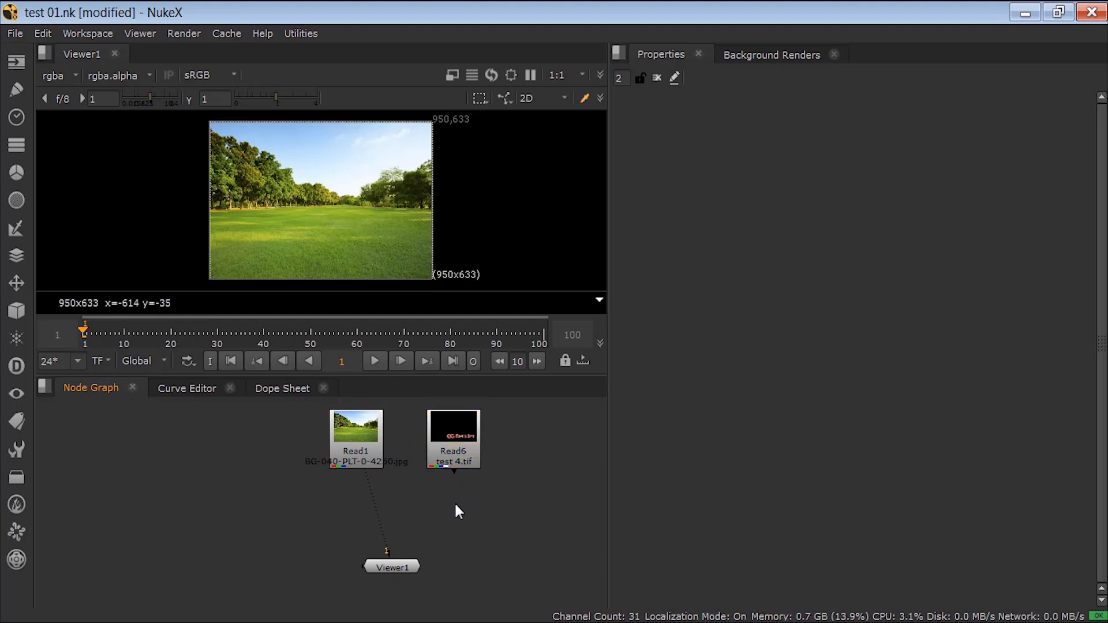
pyautogui.press('m')
pyautogui.moveTo(456, 505); pyautogui.dragTo(477, 519)
# Step: Add a second Merge node by searching for "mer" and place it below the background Read node
pyautogui.click(265, 520)
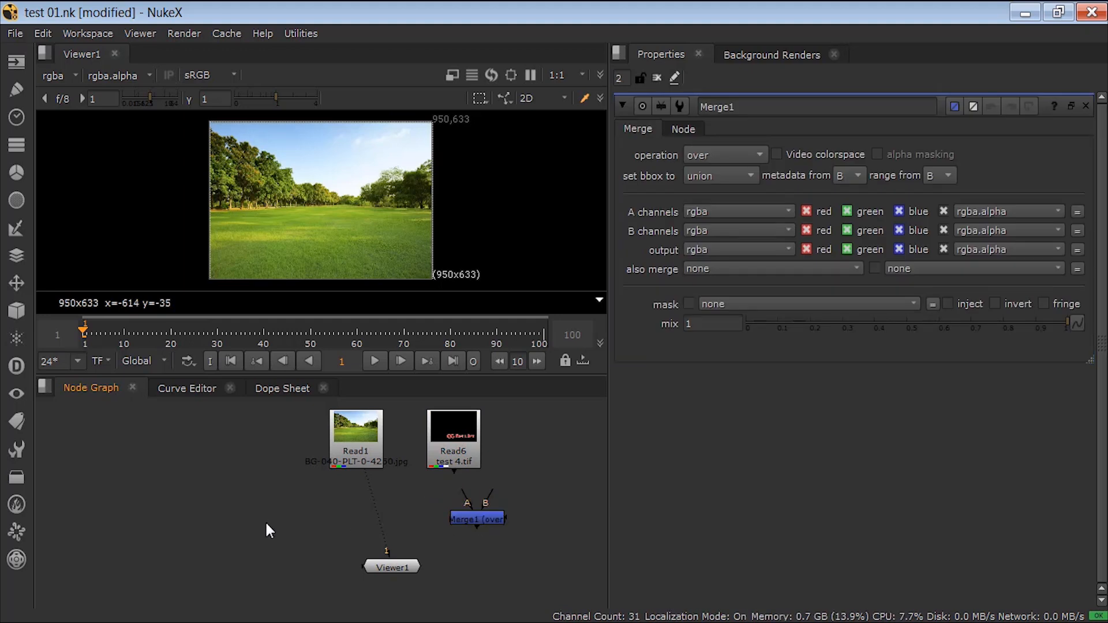
pyautogui.press('Tab')
pyautogui.write('mer')
pyautogui.press('Down')
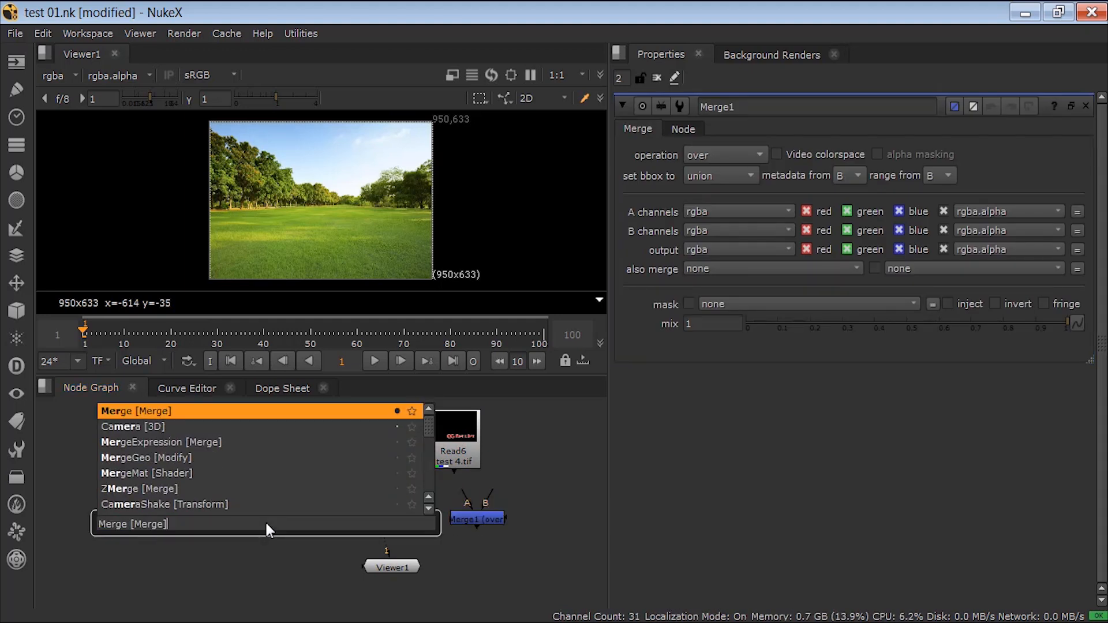
pyautogui.press('Return')
pyautogui.moveTo(266, 521); pyautogui.dragTo(324, 521)
# Step: Add a third Merge node from the Merge category and delete the two extra Merge nodes
pyautogui.click(208, 504)
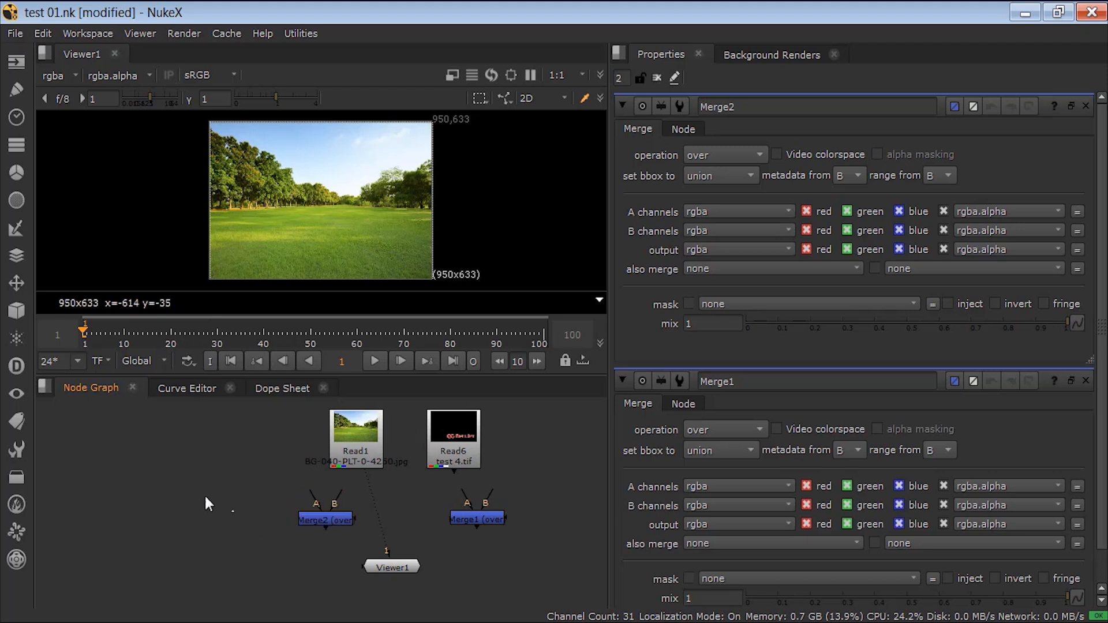
pyautogui.click(16, 256)
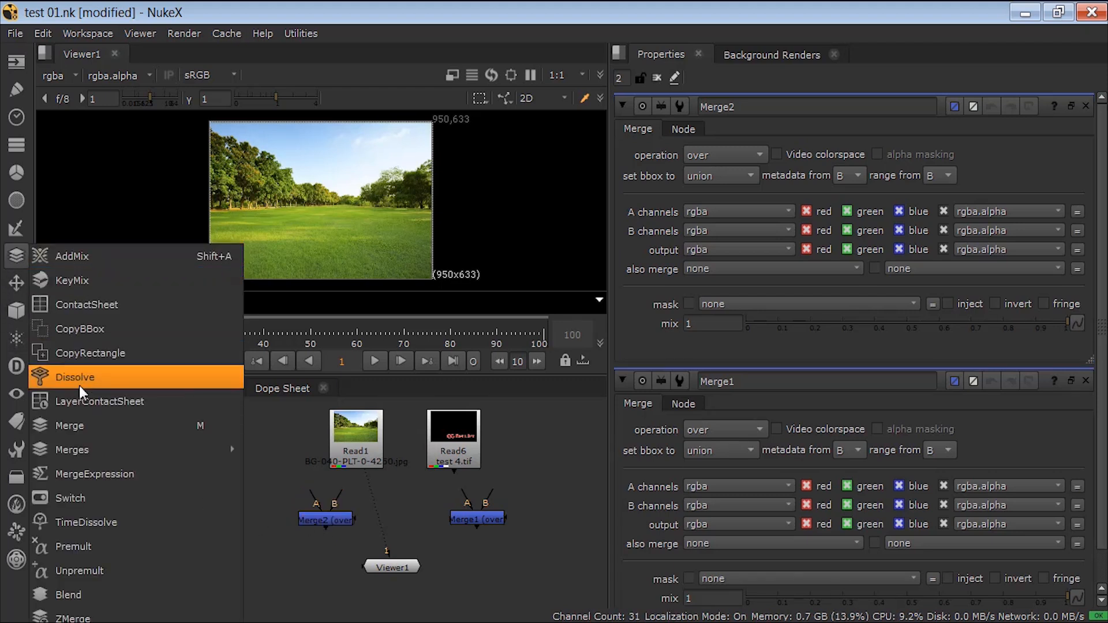
pyautogui.click(79, 423)
pyautogui.moveTo(174, 480); pyautogui.dragTo(366, 538)
pyautogui.press('Delete')
# Step: Connect the remaining Merge node's A input to the test 4.tif Read node and its B input to the background Read node
pyautogui.moveTo(456, 518); pyautogui.dragTo(412, 525)
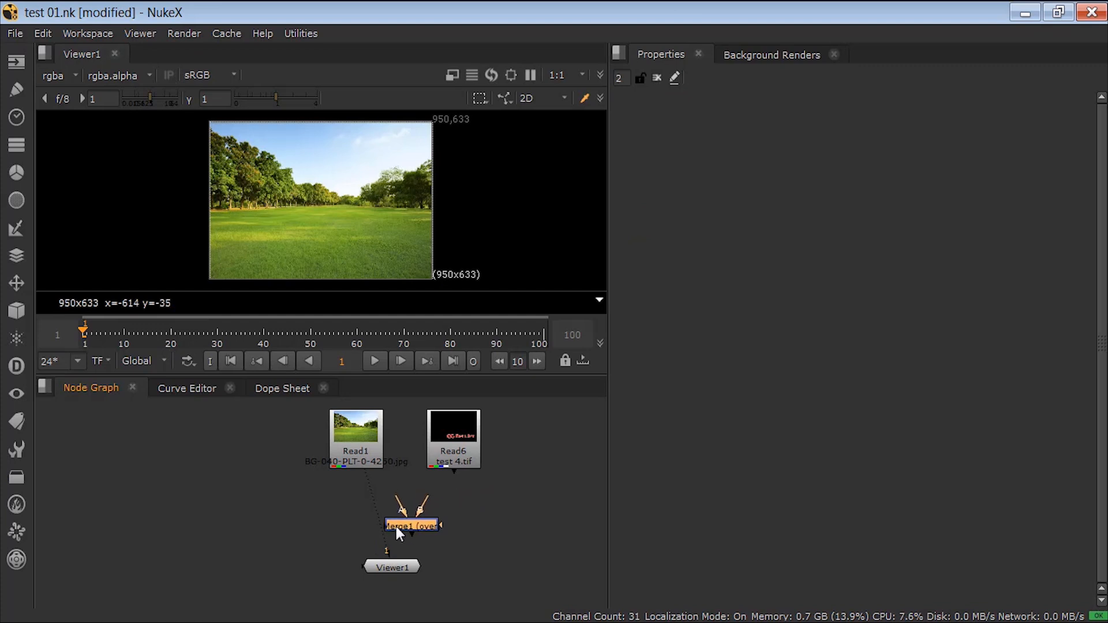
pyautogui.moveTo(421, 506); pyautogui.dragTo(452, 490)
pyautogui.moveTo(406, 530); pyautogui.dragTo(423, 529)
pyautogui.moveTo(414, 493); pyautogui.dragTo(349, 453)
pyautogui.click(425, 496)
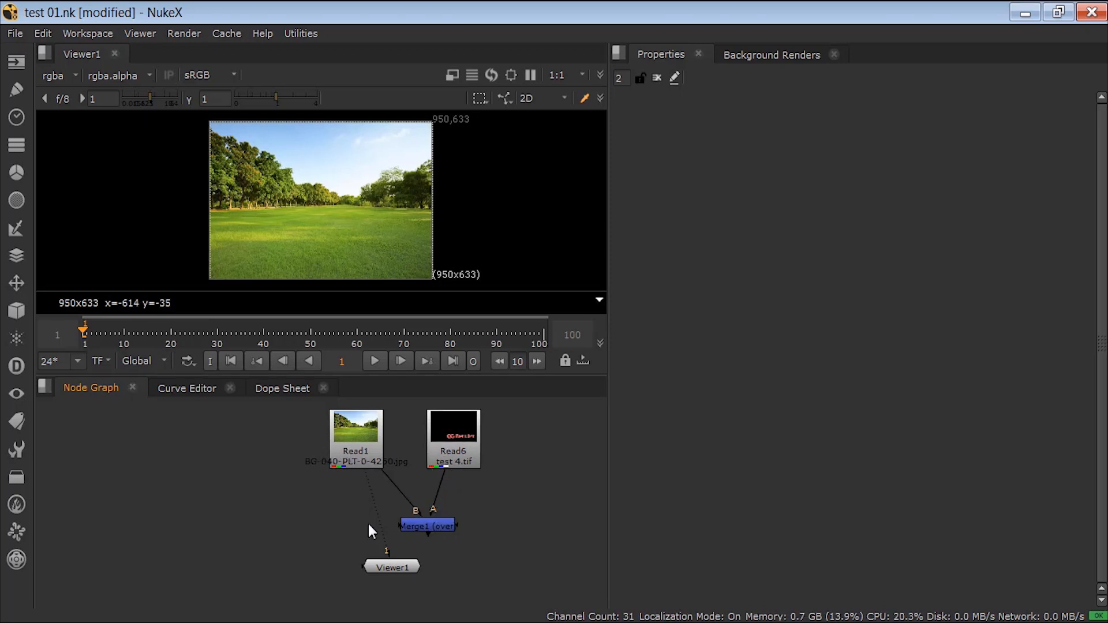
# Step: View the Merge output and align Merge and Viewer vertically under the background Read node, with the test 4.tif Read node beside Merge
pyautogui.click(433, 525)
pyautogui.press('1')
pyautogui.moveTo(425, 528); pyautogui.dragTo(383, 523)
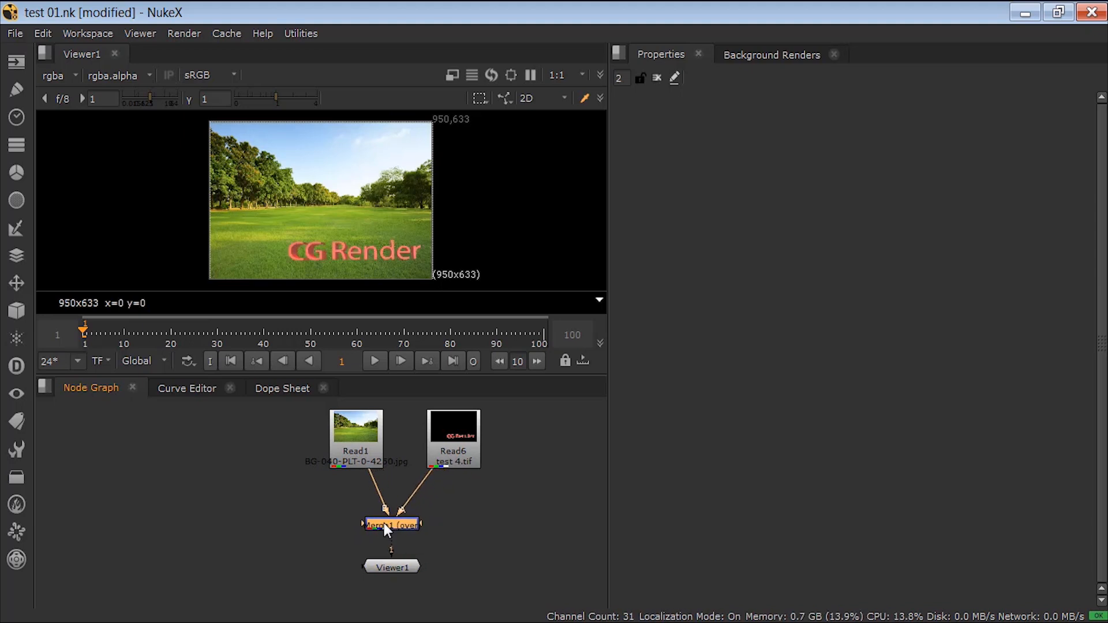
pyautogui.moveTo(384, 568); pyautogui.dragTo(375, 596)
pyautogui.moveTo(391, 524); pyautogui.dragTo(355, 528)
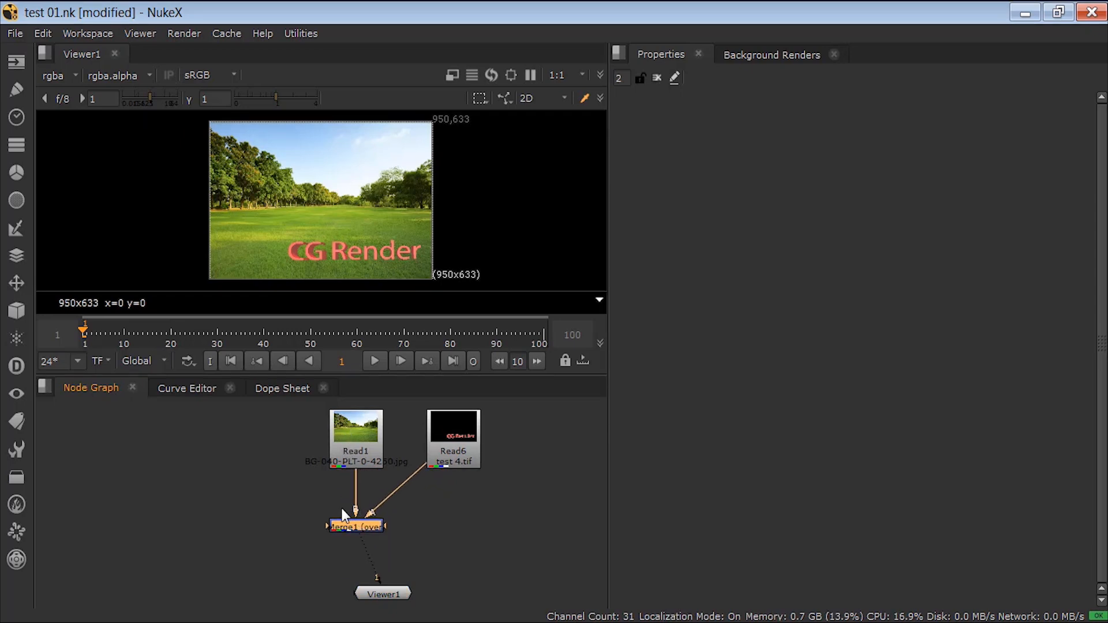
pyautogui.moveTo(452, 447); pyautogui.dragTo(191, 530)
pyautogui.moveTo(372, 593); pyautogui.dragTo(345, 594)
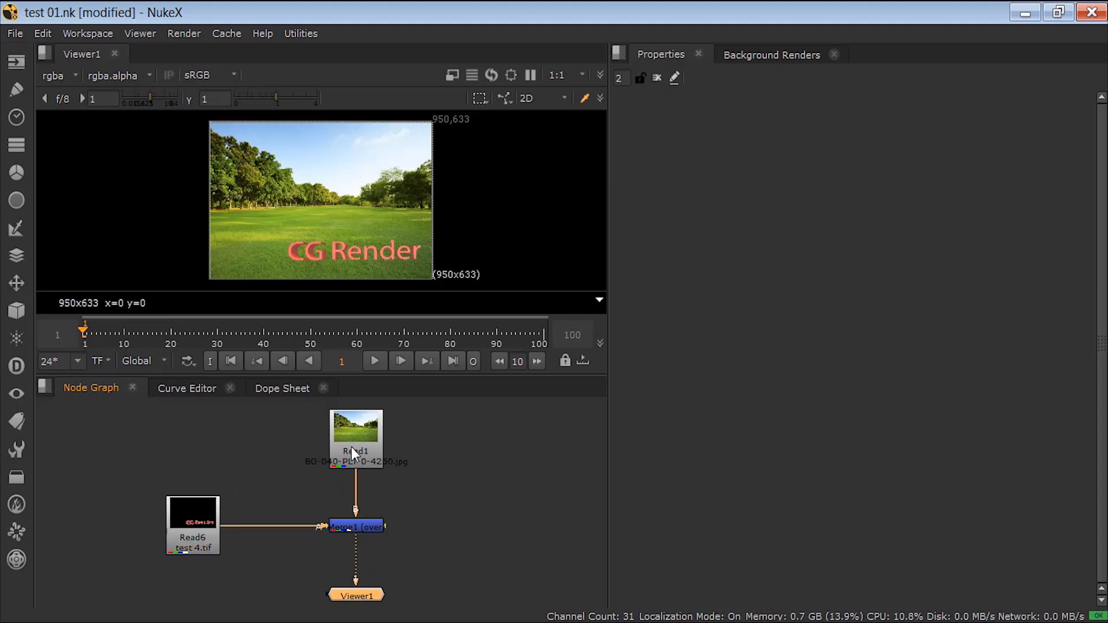
# Step: Add a Roto node beside the Merge node and connect it to the Merge's mask input
pyautogui.click(397, 534)
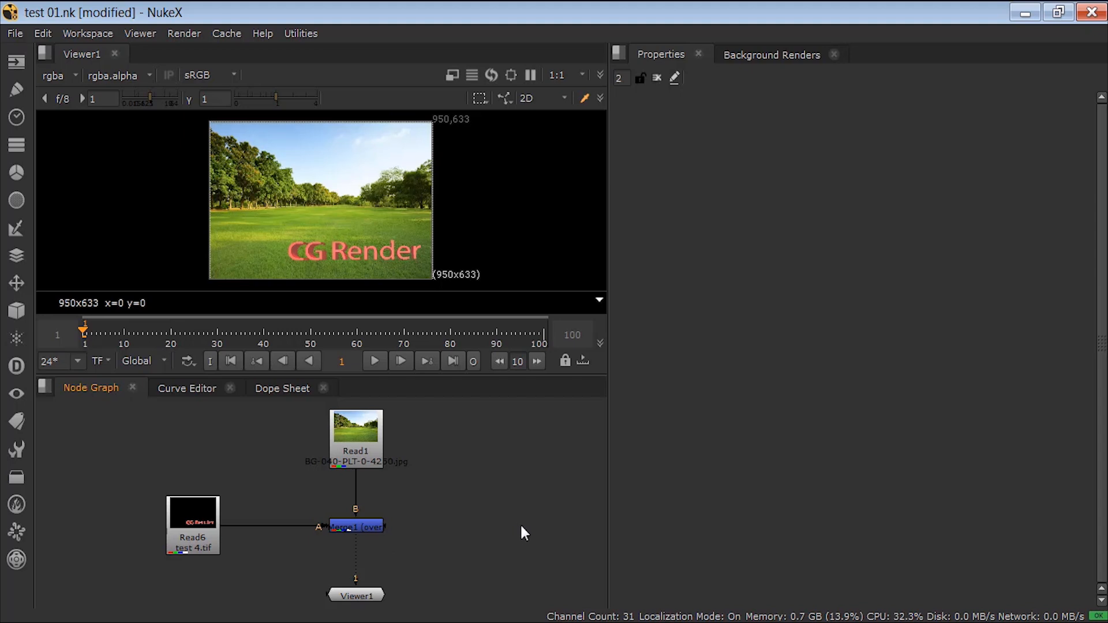
pyautogui.press('o')
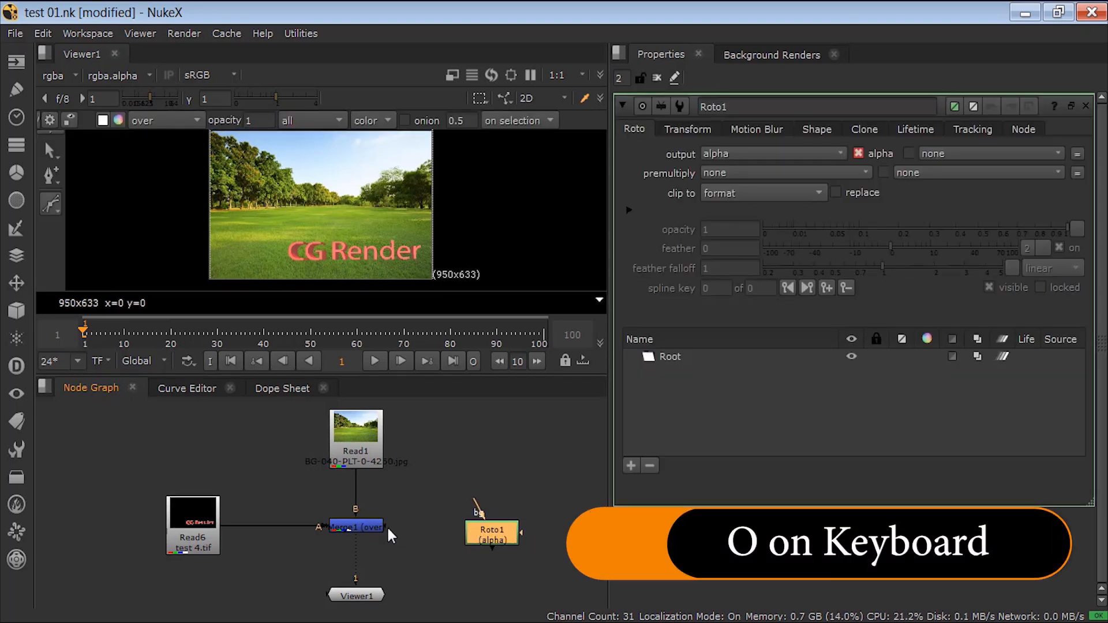
pyautogui.moveTo(386, 528); pyautogui.dragTo(484, 531)
pyautogui.moveTo(486, 534); pyautogui.dragTo(463, 526)
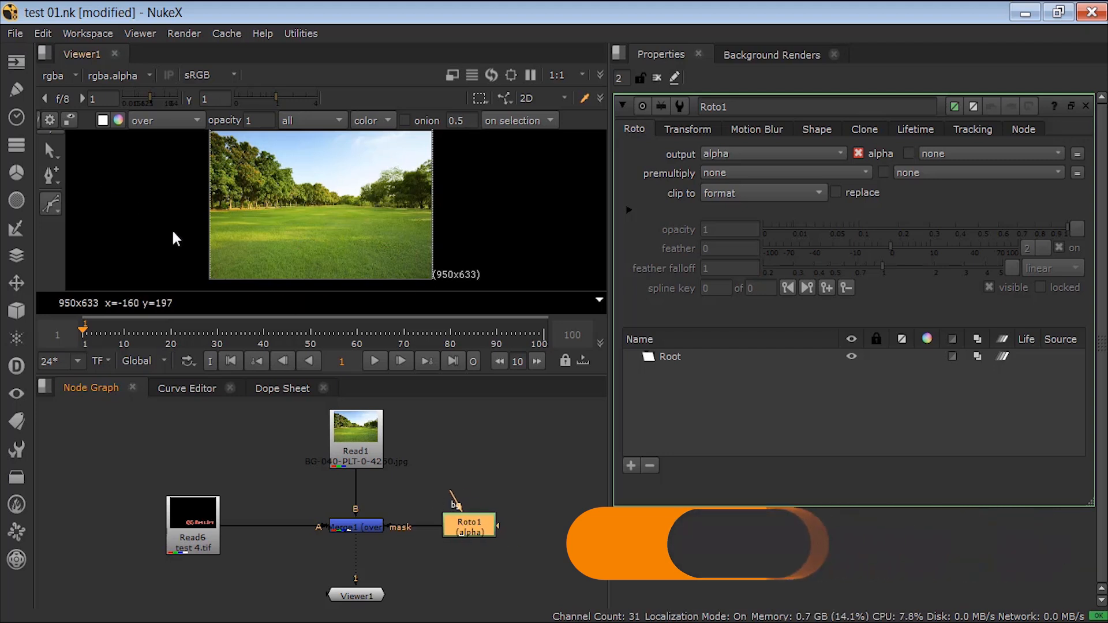
# Step: Disconnect the mask, draw a closed four-point Roto shape over the first part of the CG Render text, and reconnect it to Merge
pyautogui.moveTo(429, 527); pyautogui.dragTo(412, 488)
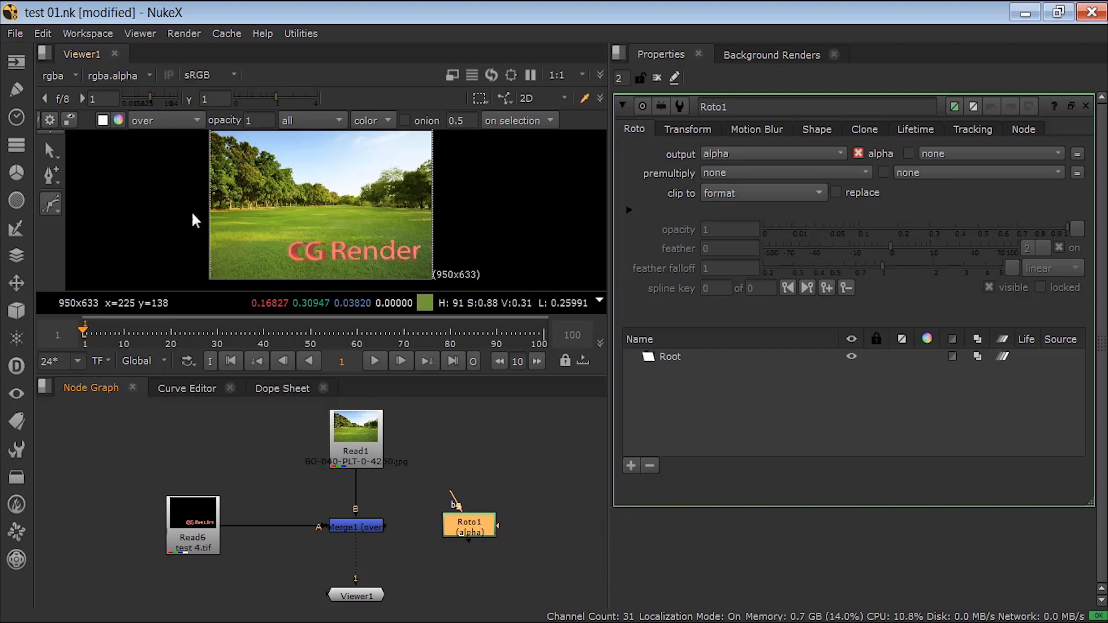
pyautogui.click(261, 227)
pyautogui.click(364, 229)
pyautogui.click(372, 267)
pyautogui.click(279, 273)
pyautogui.click(260, 227)
pyautogui.moveTo(384, 525); pyautogui.dragTo(462, 524)
pyautogui.click(512, 458)
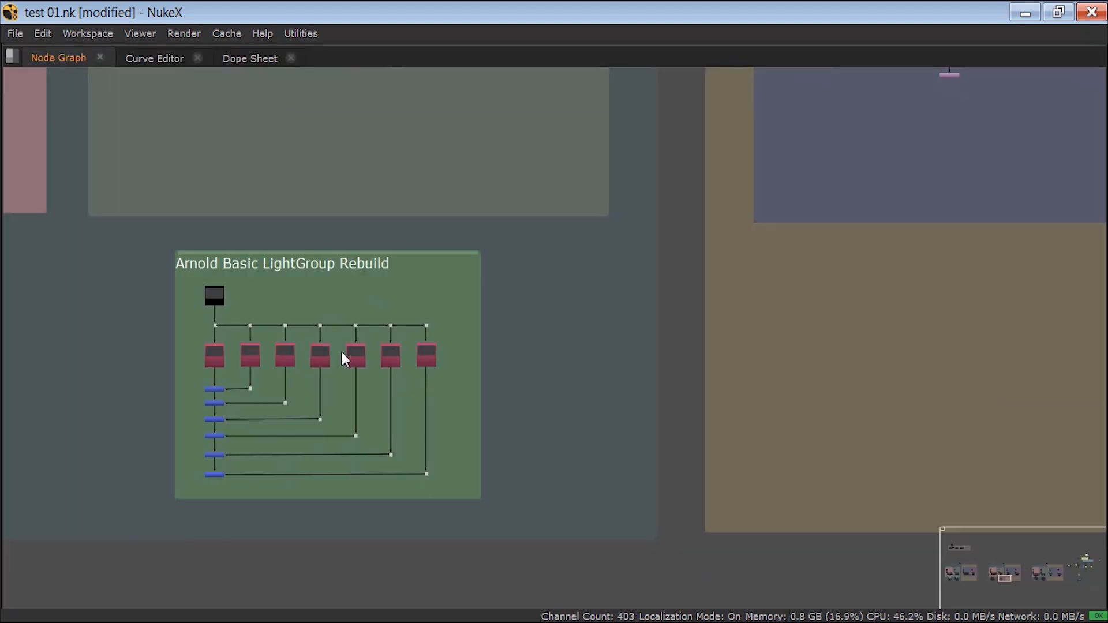
# Step: Examine the backdrop organisation of the Arnold and Octane render pass groups in the node graph
pyautogui.scroll(-6, 324, 355)
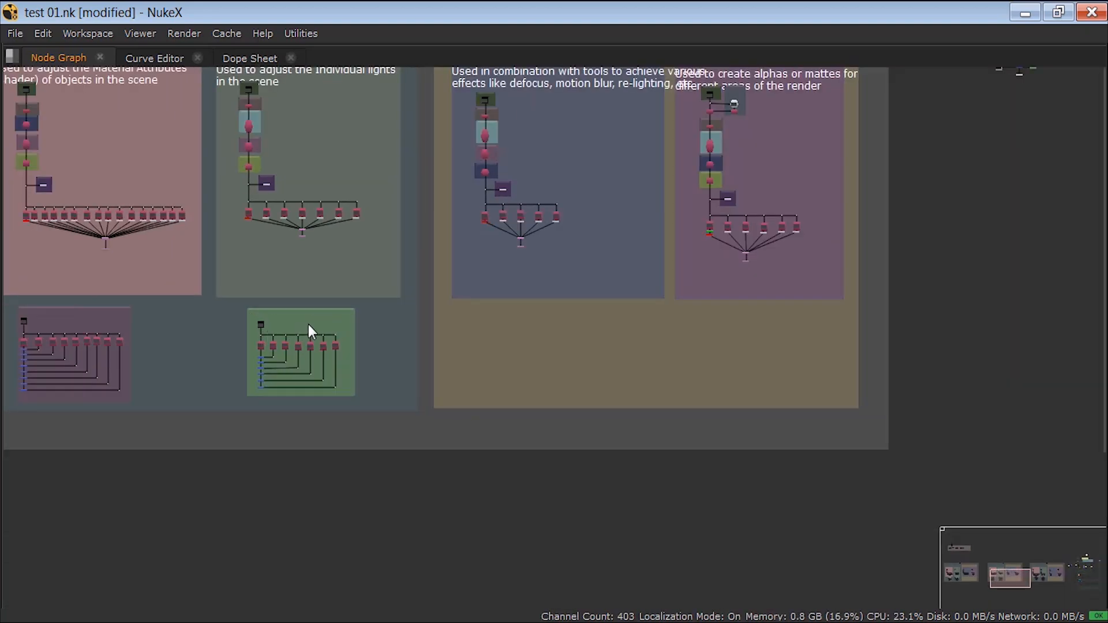
pyautogui.moveTo(308, 325); pyautogui.dragTo(501, 406, button='middle')
pyautogui.moveTo(337, 297); pyautogui.dragTo(470, 396, button='middle')
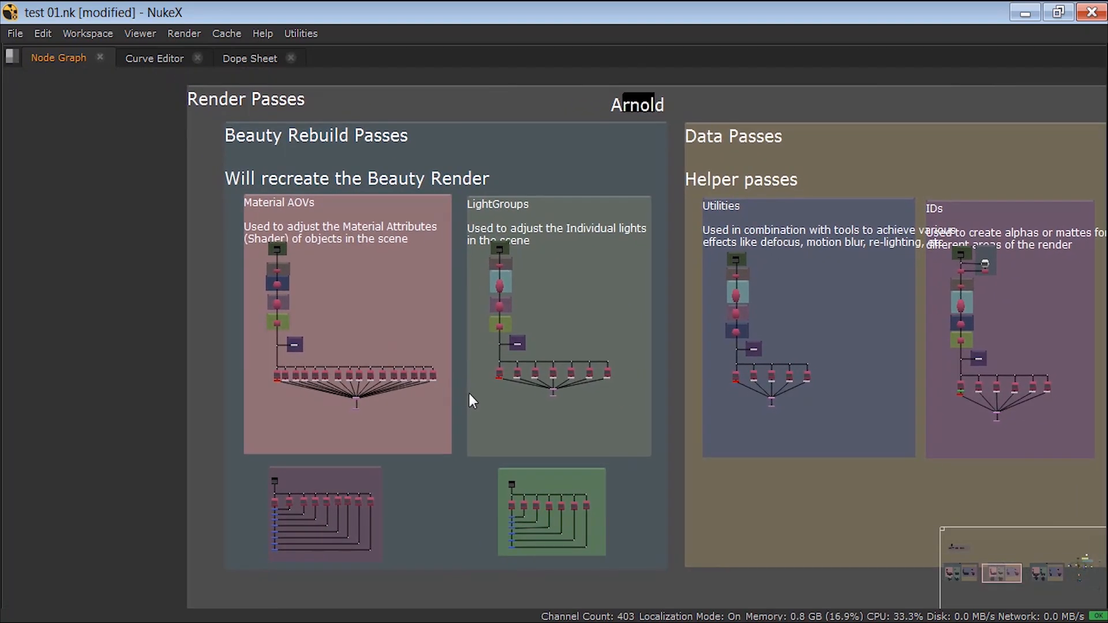
pyautogui.scroll(-3, 434, 346)
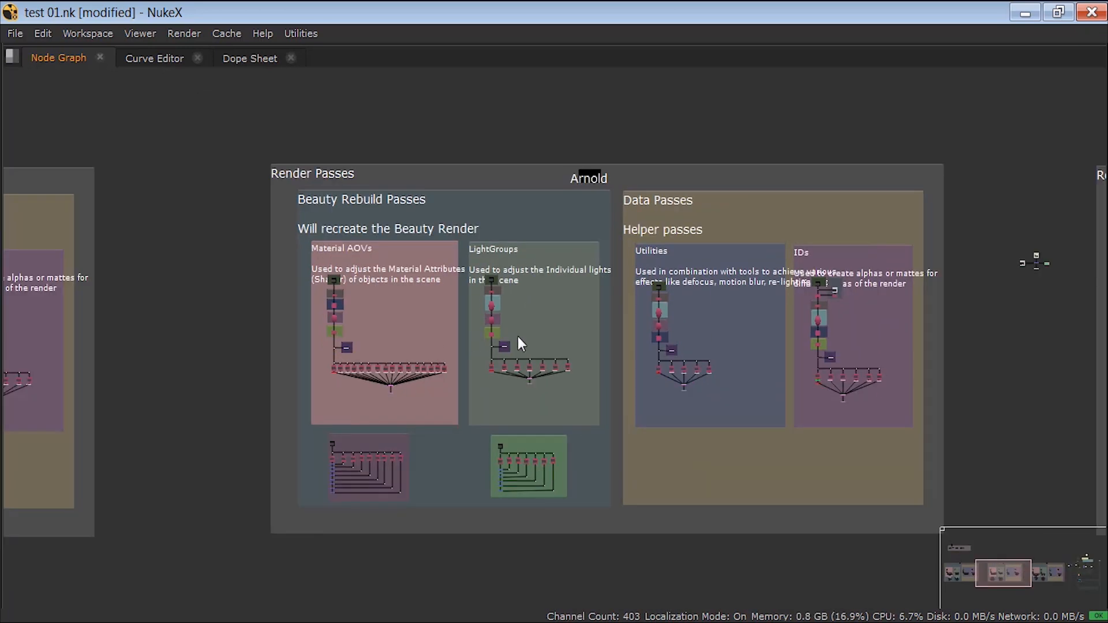
pyautogui.moveTo(671, 337); pyautogui.dragTo(75, 340, button='middle')
pyautogui.moveTo(744, 339); pyautogui.dragTo(386, 340, button='middle')
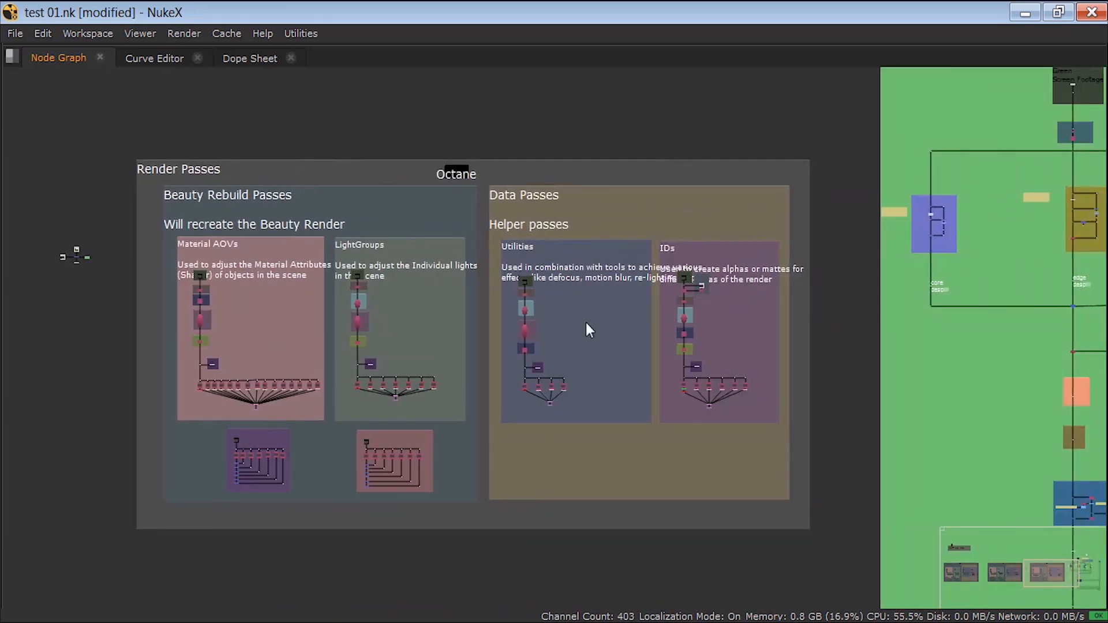
# Step: Examine the keying template's backdrops and labelled node sections and compare their layout with the render pass groups
pyautogui.moveTo(756, 323); pyautogui.dragTo(297, 341, button='middle')
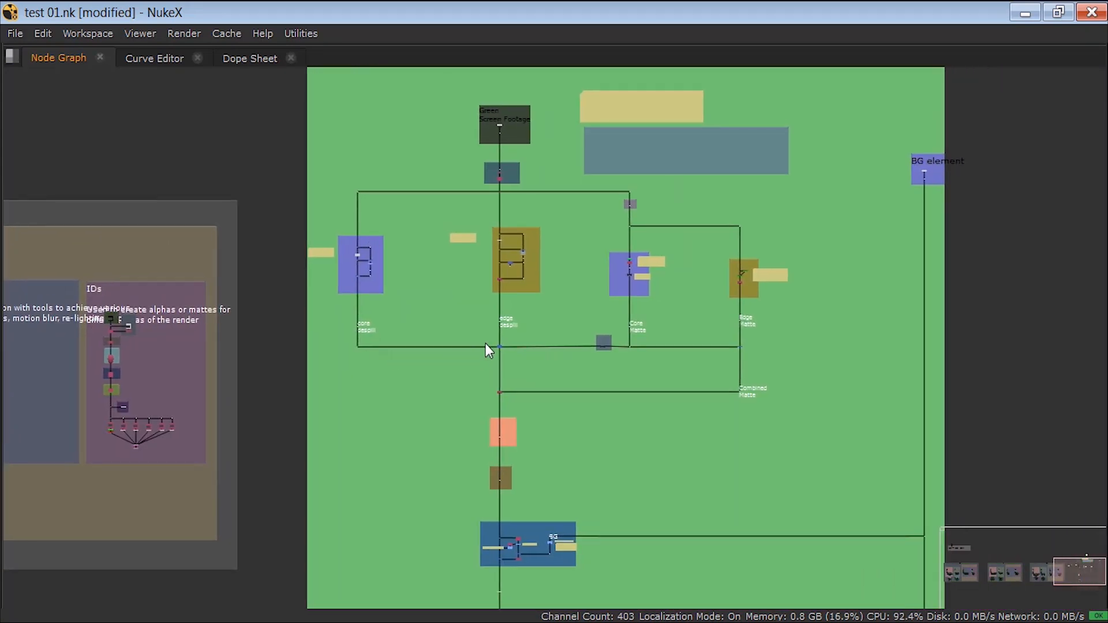
pyautogui.scroll(-2, 485, 349)
pyautogui.scroll(-4, 378, 381)
pyautogui.moveTo(296, 396); pyautogui.dragTo(765, 353, button='middle')
pyautogui.moveTo(346, 378); pyautogui.dragTo(220, 414, button='middle')
pyautogui.scroll(5, 691, 198)
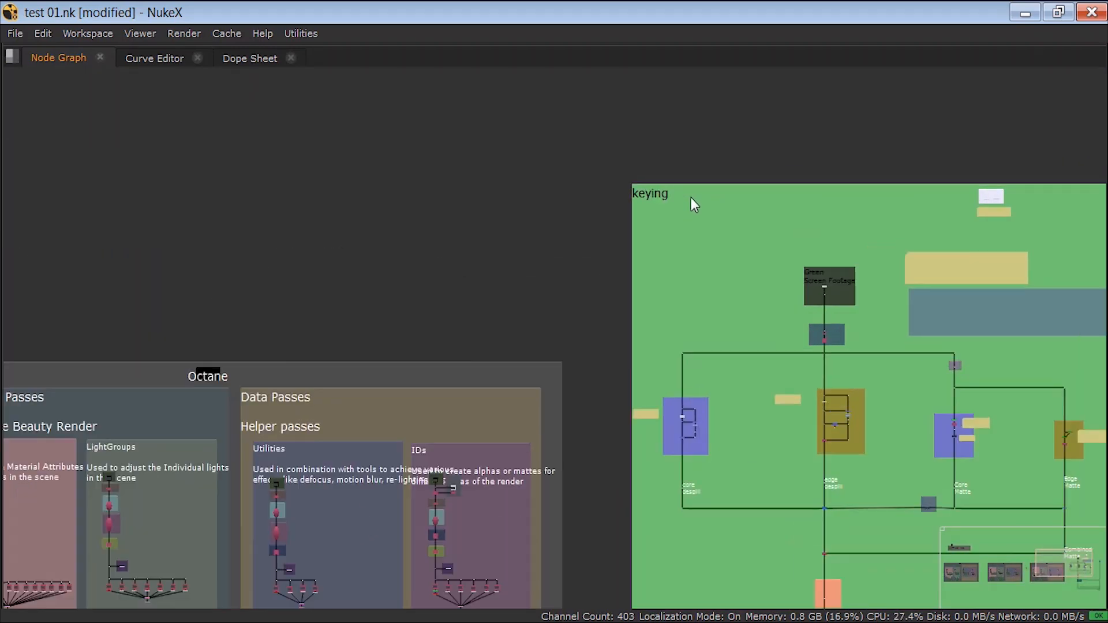
pyautogui.scroll(1, 475, 155)
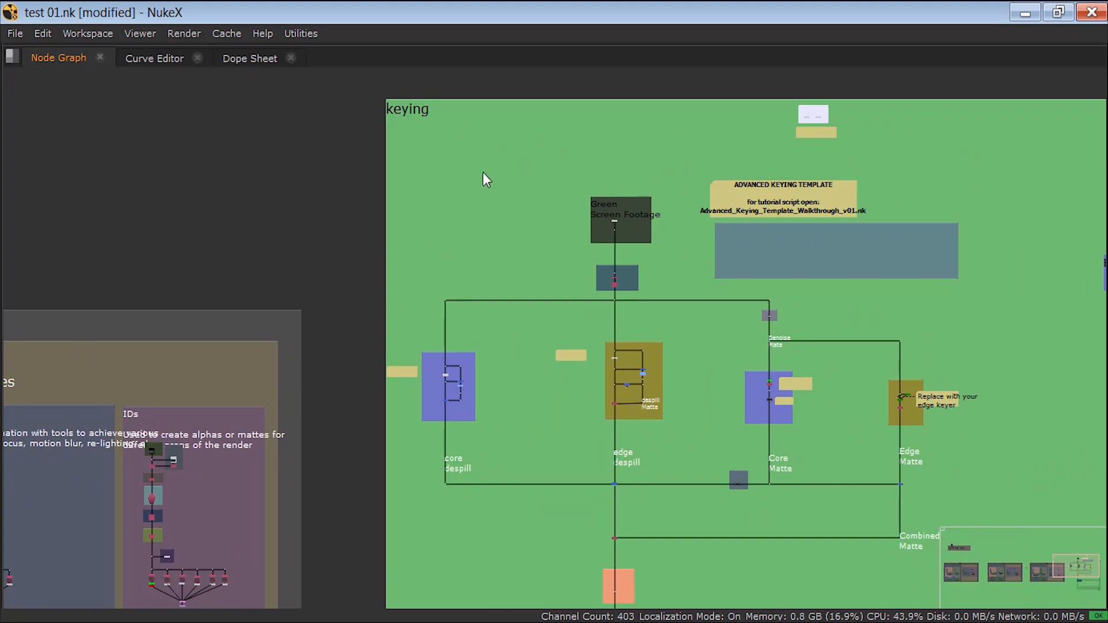
pyautogui.scroll(-2, 534, 207)
pyautogui.scroll(3, 585, 266)
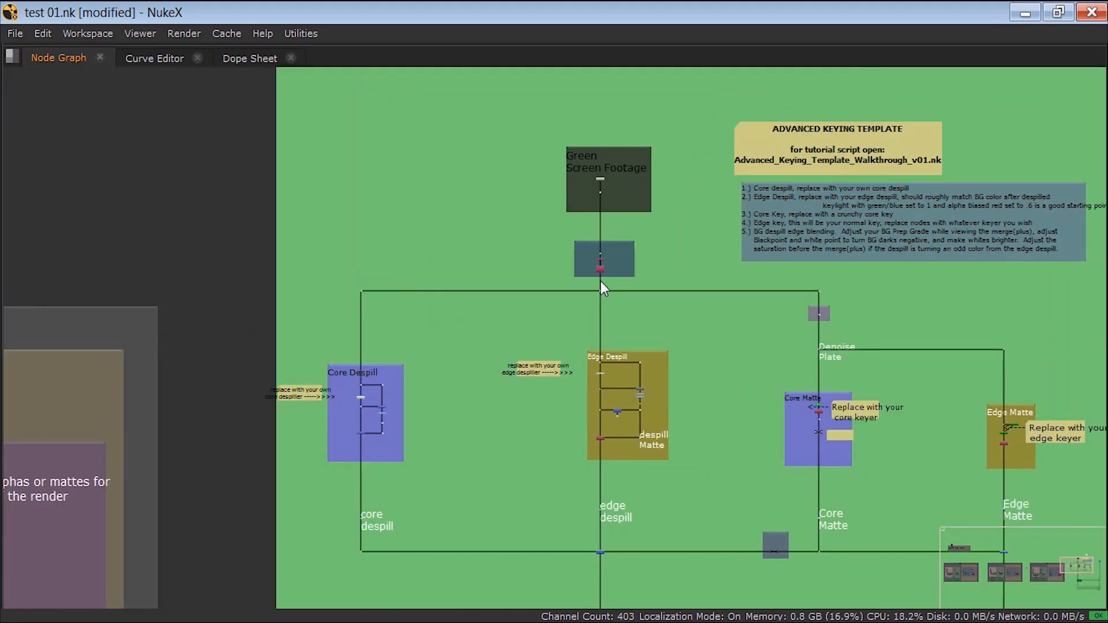
pyautogui.scroll(-4, 604, 292)
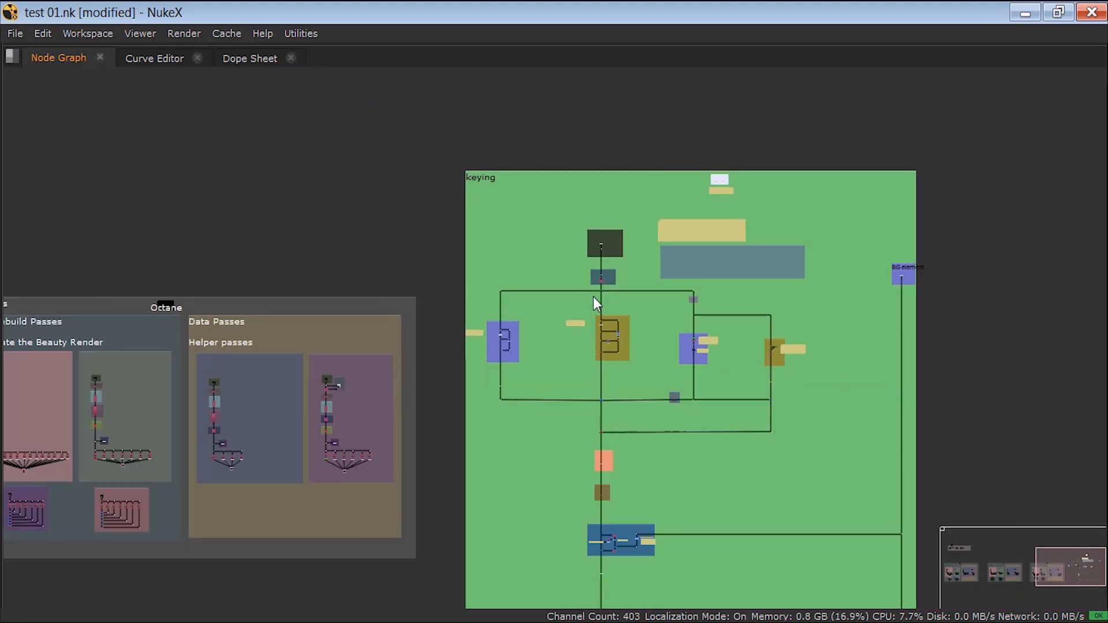
pyautogui.scroll(-1, 369, 357)
pyautogui.moveTo(311, 365); pyautogui.dragTo(737, 314, button='middle')
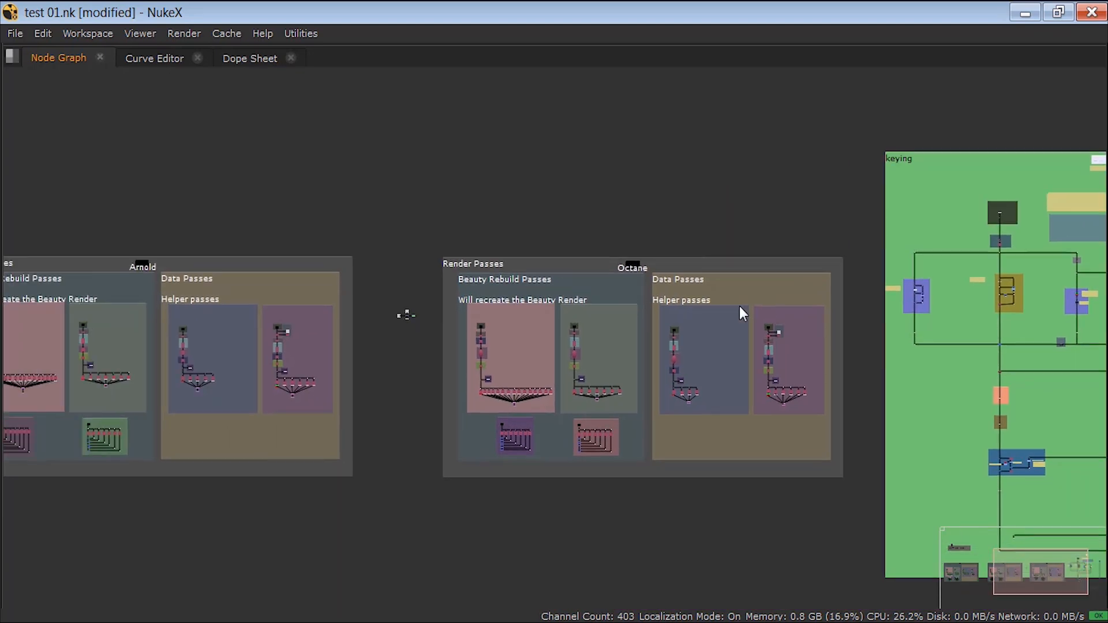
pyautogui.moveTo(437, 337); pyautogui.dragTo(577, 327, button='middle')
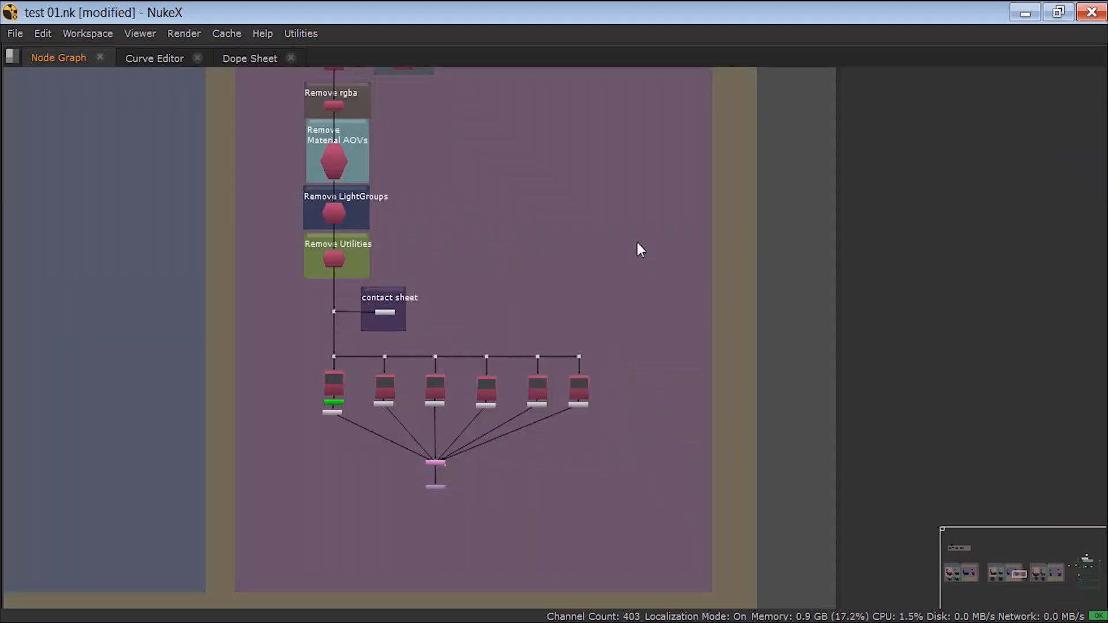
# Step: Add a backdrop with no nodes selected in the empty area beside the Arnold ID branches
pyautogui.press('Tab')
pyautogui.press('Return')
pyautogui.moveTo(601, 221); pyautogui.dragTo(688, 260)
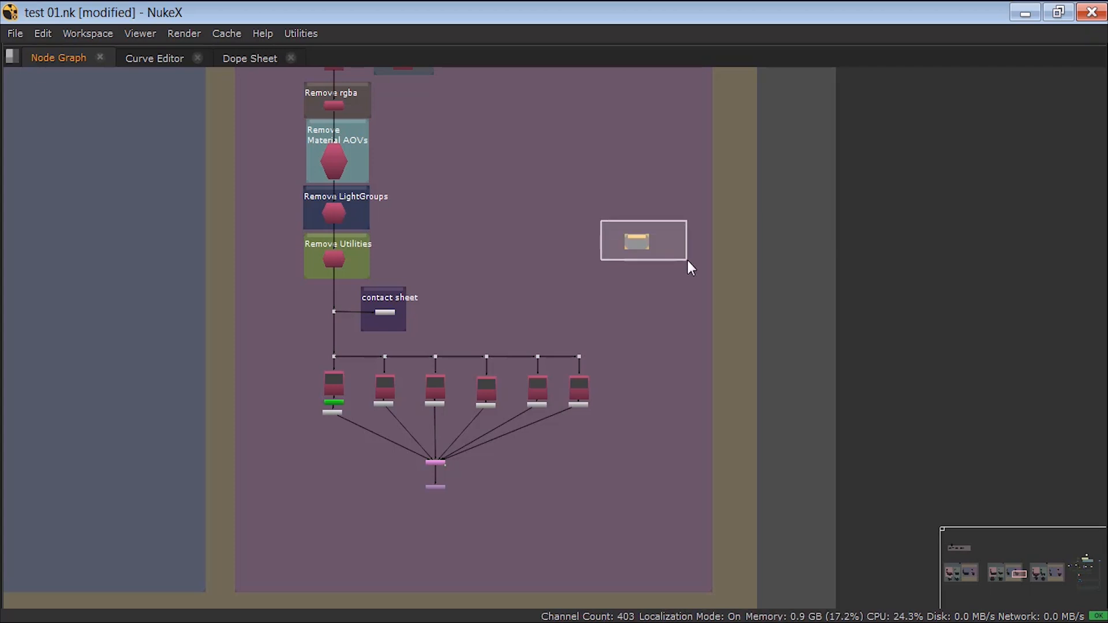
# Step: Add a backdrop around the Arnold ID Shuffle nodes together with their Text, contact sheet and Reformat nodes
pyautogui.moveTo(615, 342); pyautogui.dragTo(311, 525)
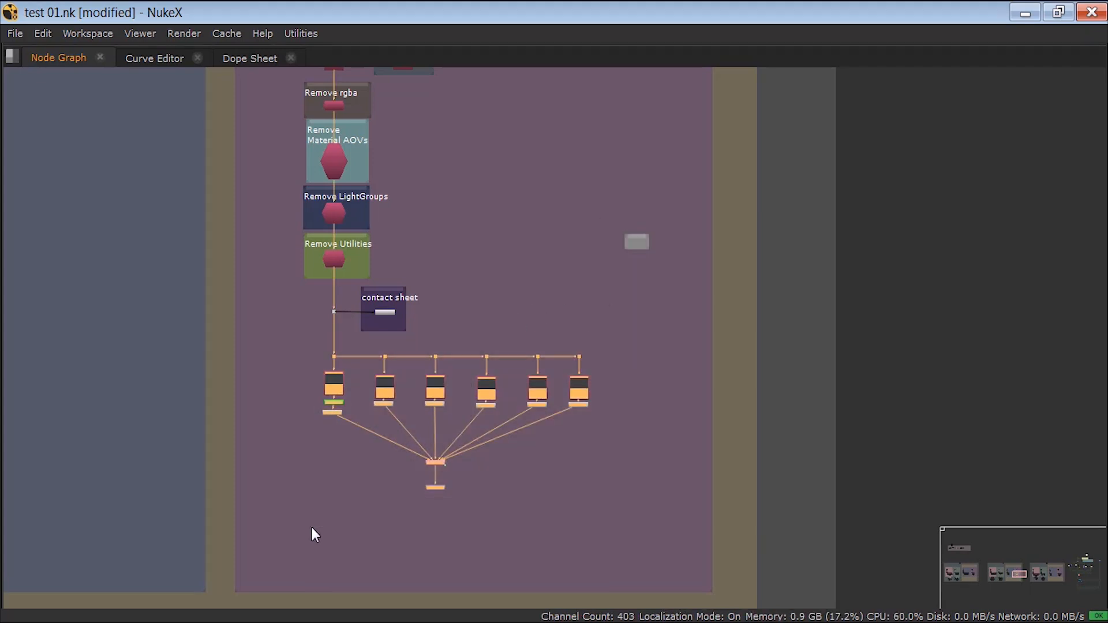
pyautogui.press('Tab')
pyautogui.press('Return')
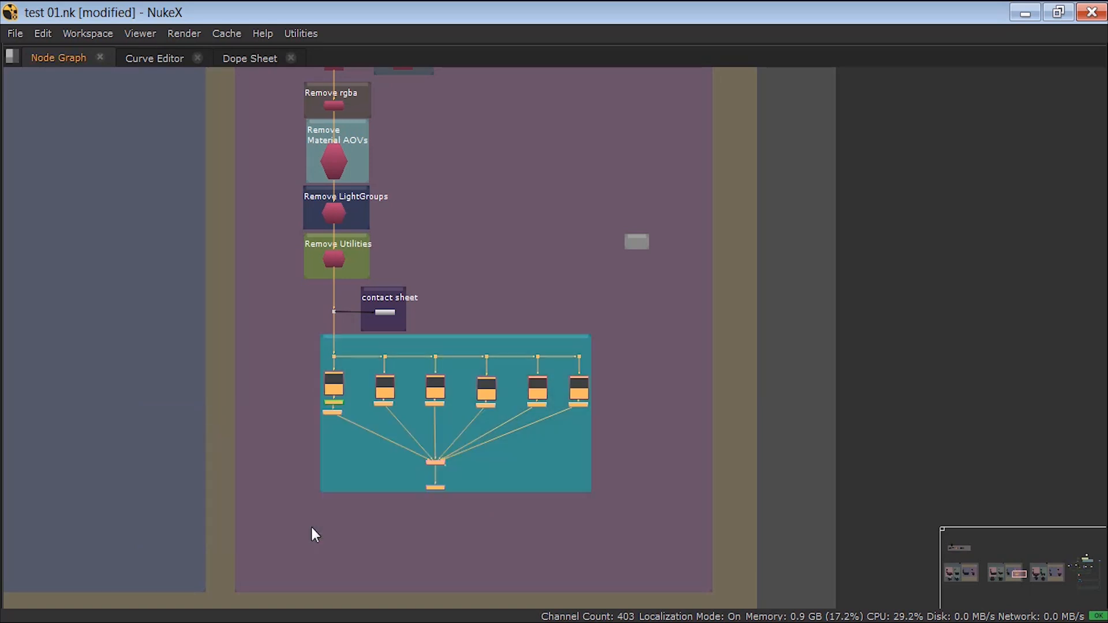
pyautogui.click(501, 302)
# Step: Open the properties of the backdrop around the ID Shuffle nodes and label it "hello"
pyautogui.moveTo(447, 389); pyautogui.dragTo(336, 462, button='middle')
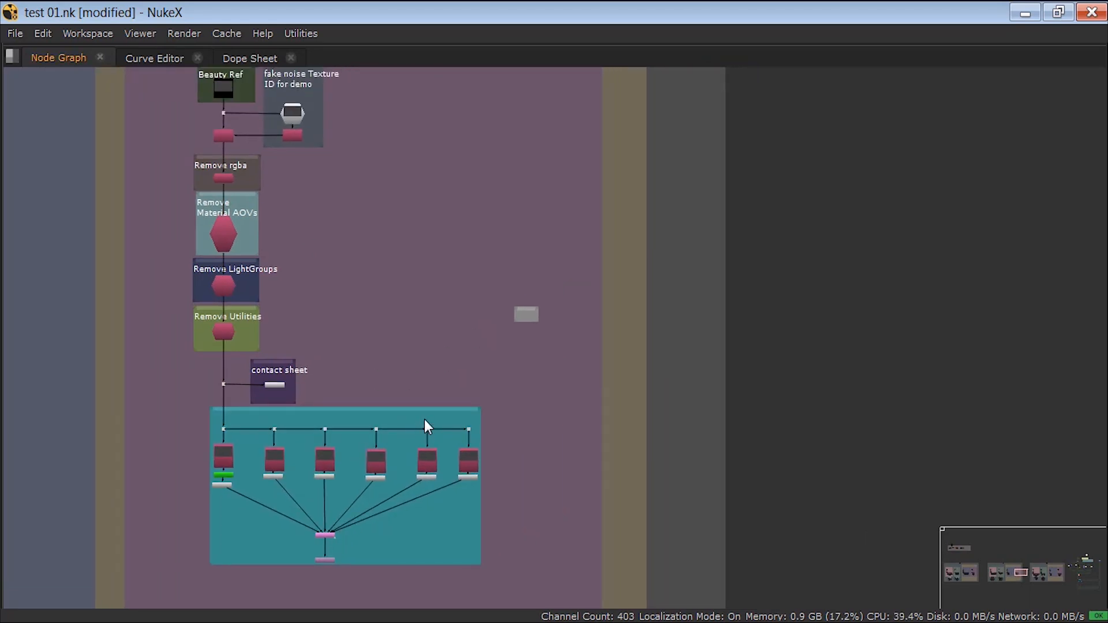
pyautogui.press('space')
pyautogui.moveTo(406, 485); pyautogui.dragTo(368, 541, button='middle')
pyautogui.scroll(1, 341, 470)
pyautogui.scroll(2, 341, 468)
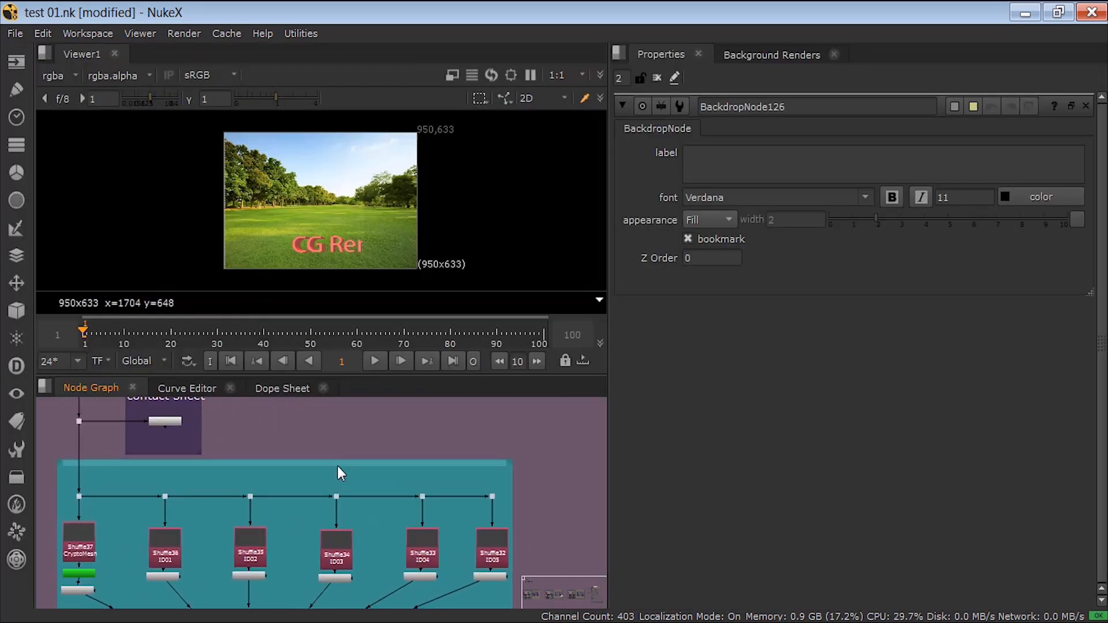
pyautogui.doubleClick(337, 465)
pyautogui.click(715, 154)
pyautogui.write('hello')
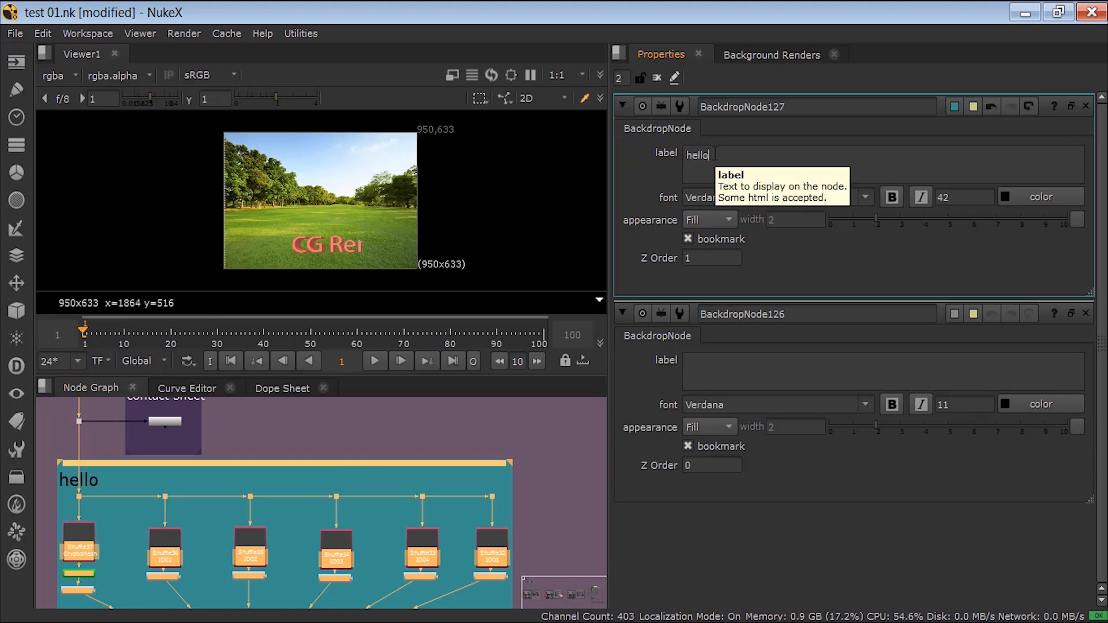
# Step: Set the font size of the backdrop's "hello" label to 112
pyautogui.click(970, 195)
pyautogui.press('Up')
pyautogui.press('Up')
pyautogui.press('Up')
pyautogui.press('Up')
pyautogui.press('Up')
pyautogui.press('Up')
pyautogui.press('Up')
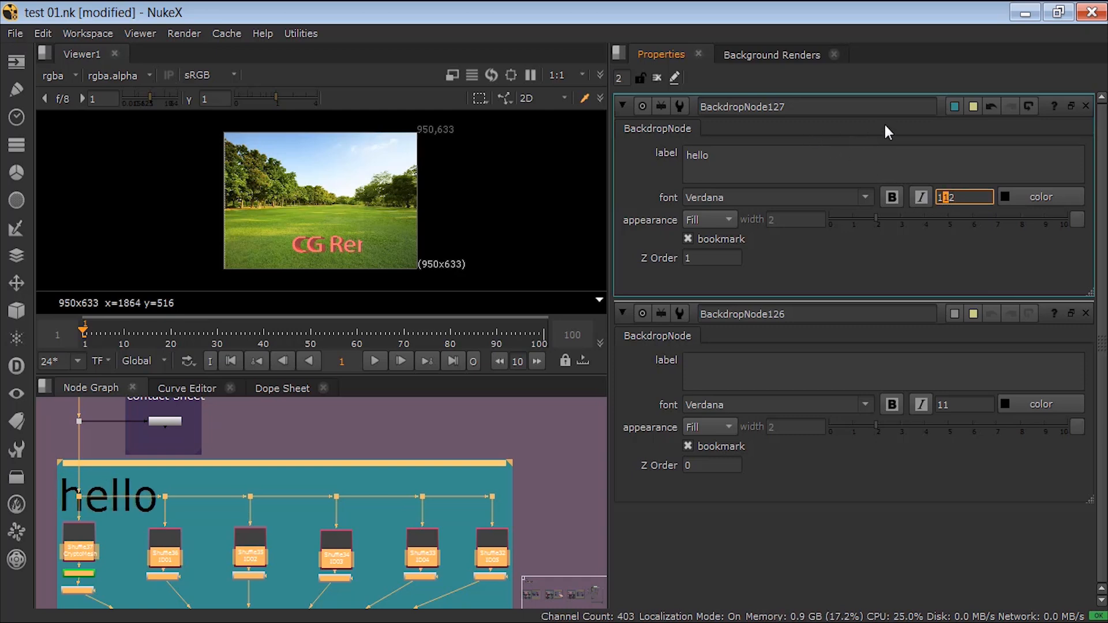
# Step: Change the "hello" backdrop's colour to purple (R 0.63, G 0.105, B 0.71) and close all node properties
pyautogui.click(955, 105)
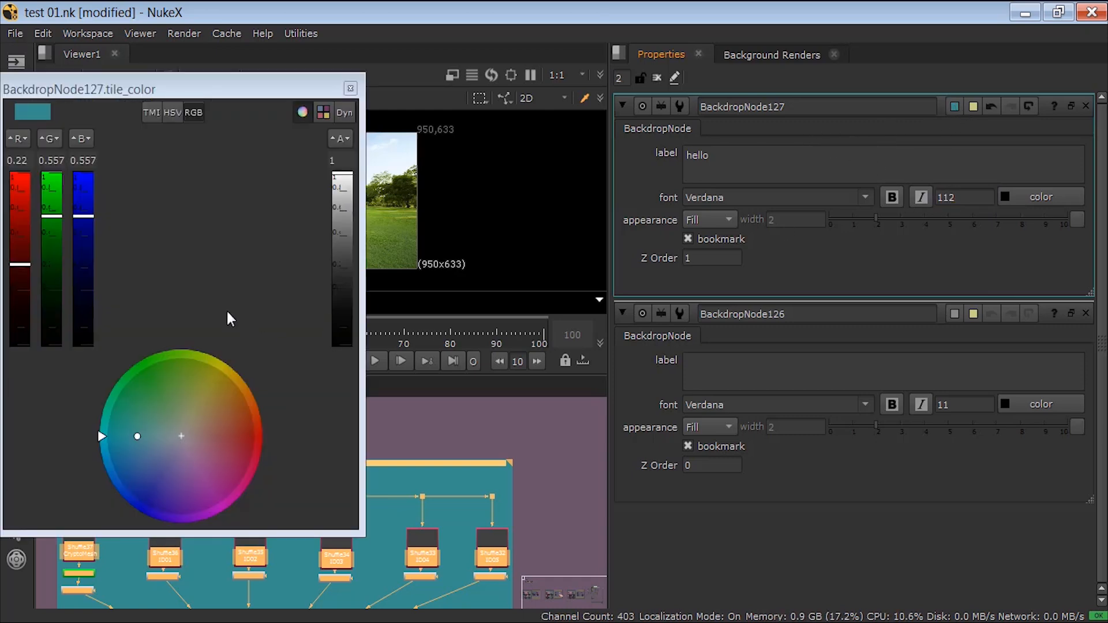
pyautogui.moveTo(144, 87); pyautogui.dragTo(581, 115)
pyautogui.moveTo(522, 224); pyautogui.dragTo(461, 228)
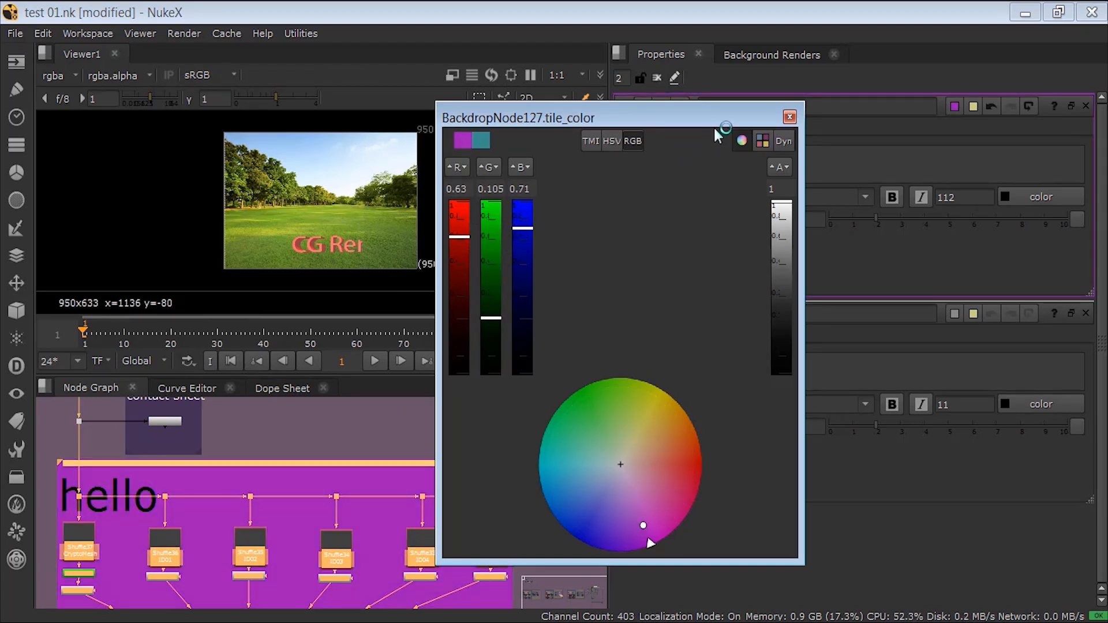
pyautogui.click(790, 117)
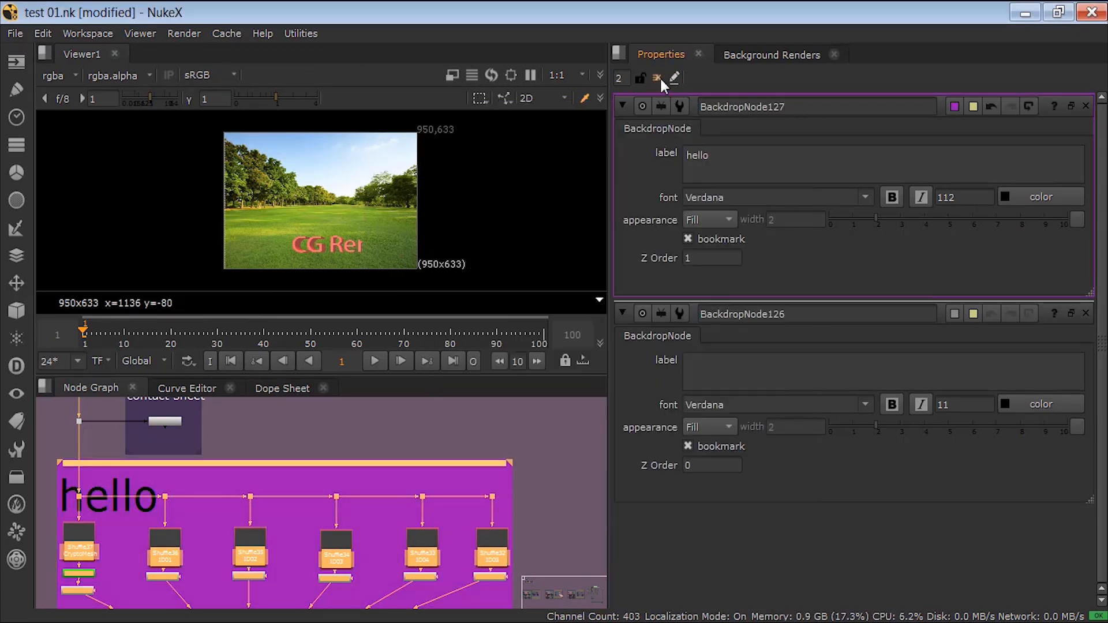
pyautogui.click(658, 77)
pyautogui.click(490, 419)
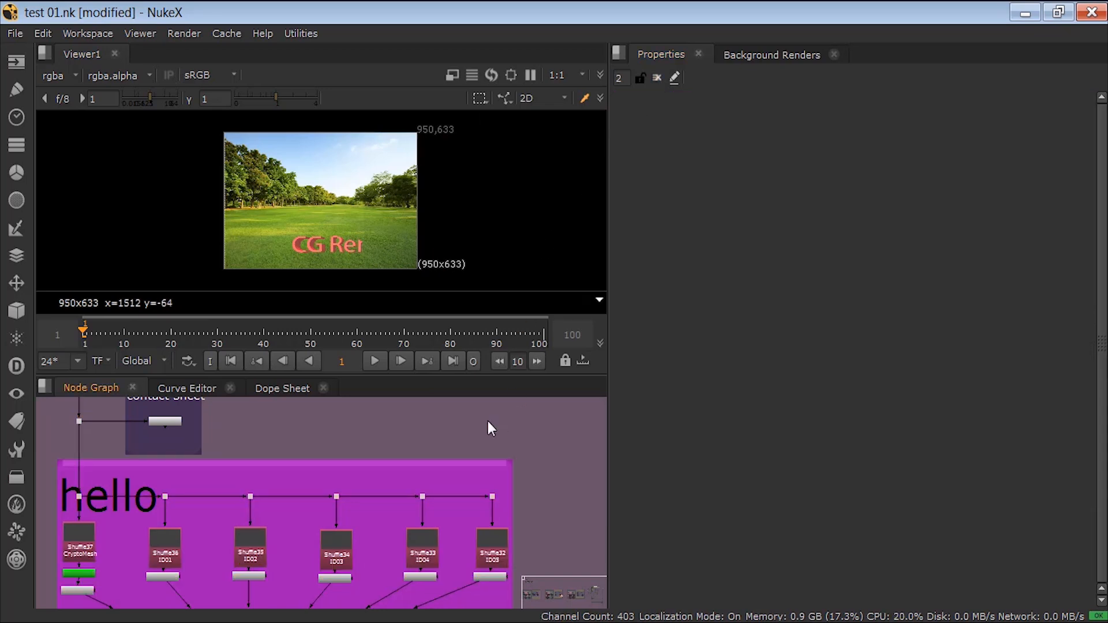
# Step: Insert ColorCorrect, Grade and Blur nodes between Text19 and the contact sheet in the ID03 branch
pyautogui.moveTo(377, 488); pyautogui.dragTo(386, 451, button='middle')
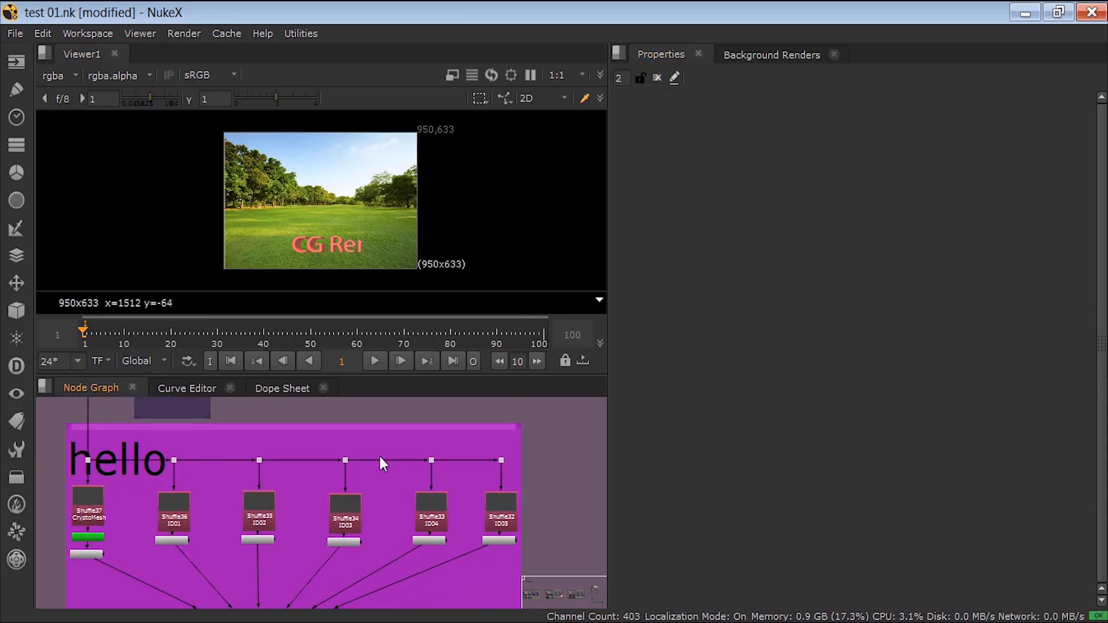
pyautogui.press('space')
pyautogui.scroll(1, 358, 491)
pyautogui.moveTo(362, 501); pyautogui.dragTo(434, 303, button='middle')
pyautogui.scroll(3, 365, 406)
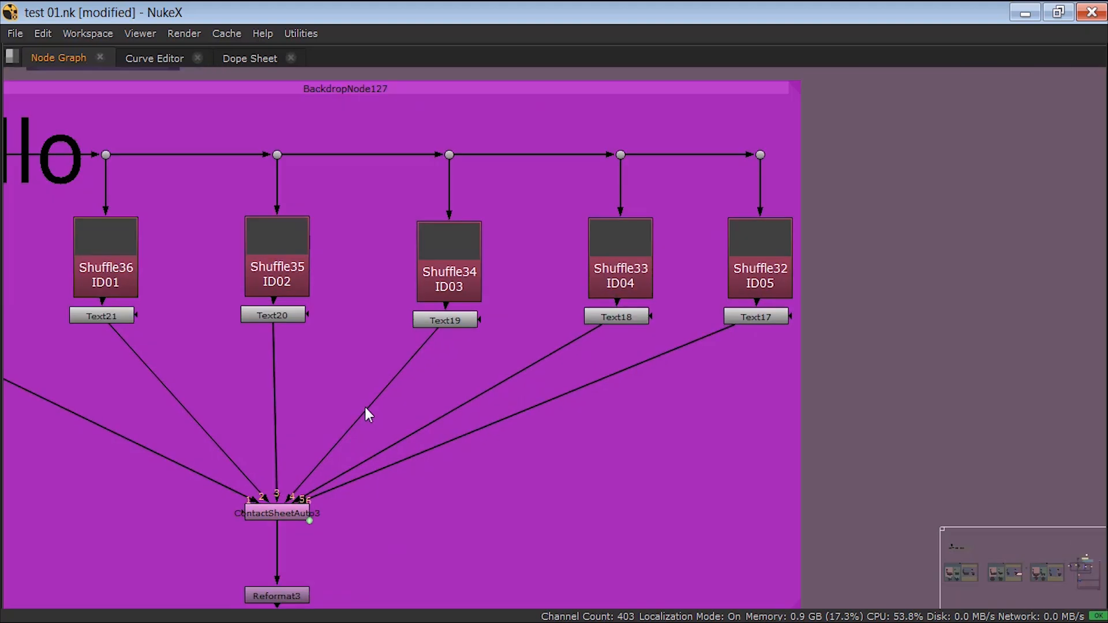
pyautogui.moveTo(374, 367); pyautogui.dragTo(493, 351, button='middle')
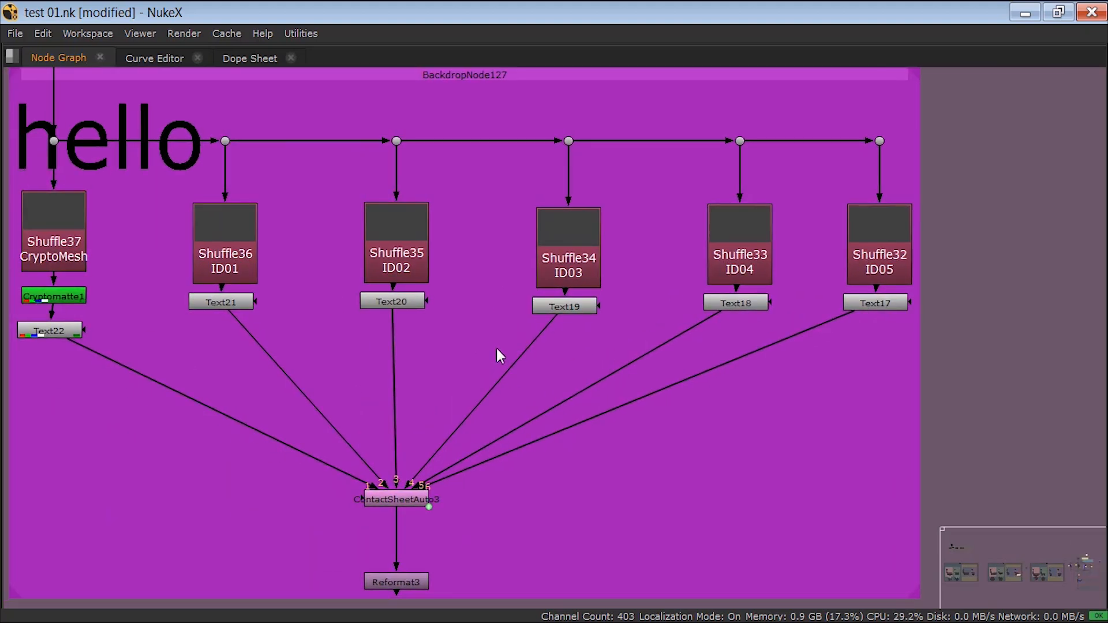
pyautogui.press('Tab')
pyautogui.write('colo')
pyautogui.press('Down')
pyautogui.press('Down')
pyautogui.press('Return')
pyautogui.moveTo(497, 347); pyautogui.dragTo(515, 352)
pyautogui.press('g')
pyautogui.press('b')
# Step: Insert two Grade nodes and a Transform node after Text21 in the ID01 branch
pyautogui.click(207, 330)
pyautogui.click(220, 302)
pyautogui.press('g')
pyautogui.press('g')
pyautogui.press('t')
# Step: Insert a Transform node and a Grade node after Text20 in the ID02 branch
pyautogui.click(396, 304)
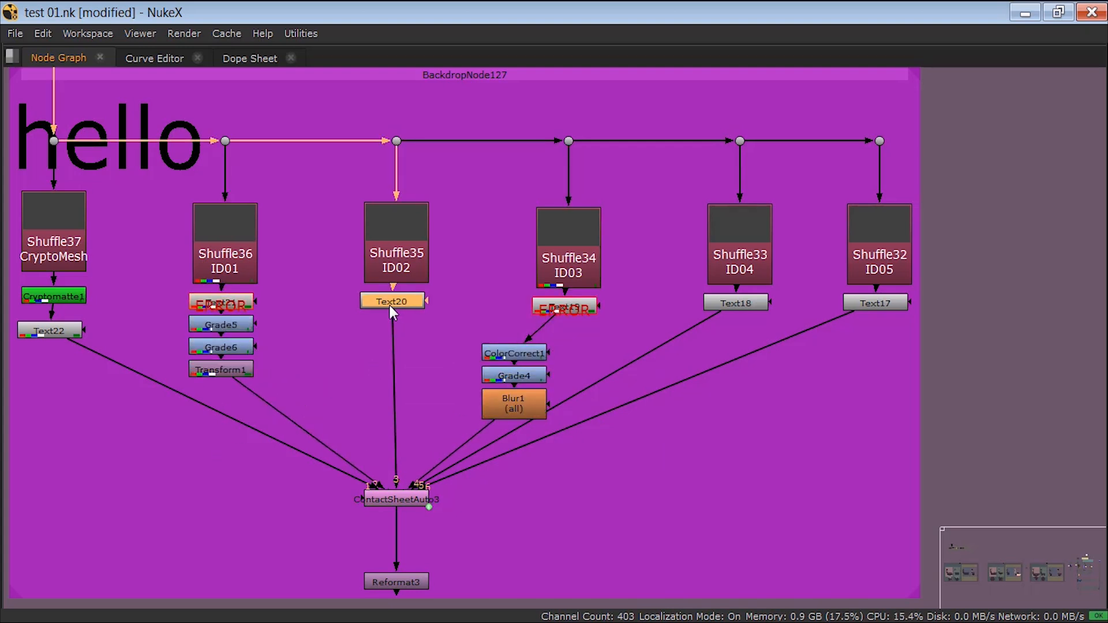
pyautogui.press('t')
pyautogui.press('g')
# Step: Insert a ColorCorrect node after Text18 in the ID04 branch
pyautogui.click(736, 303)
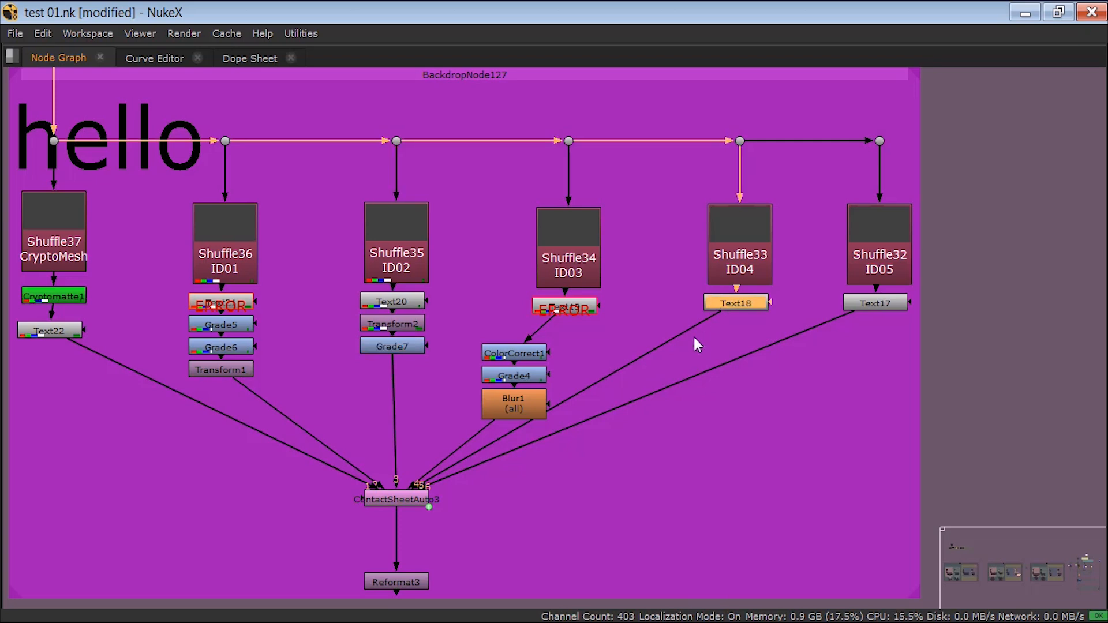
pyautogui.press('Tab')
pyautogui.write('color')
pyautogui.press('Down')
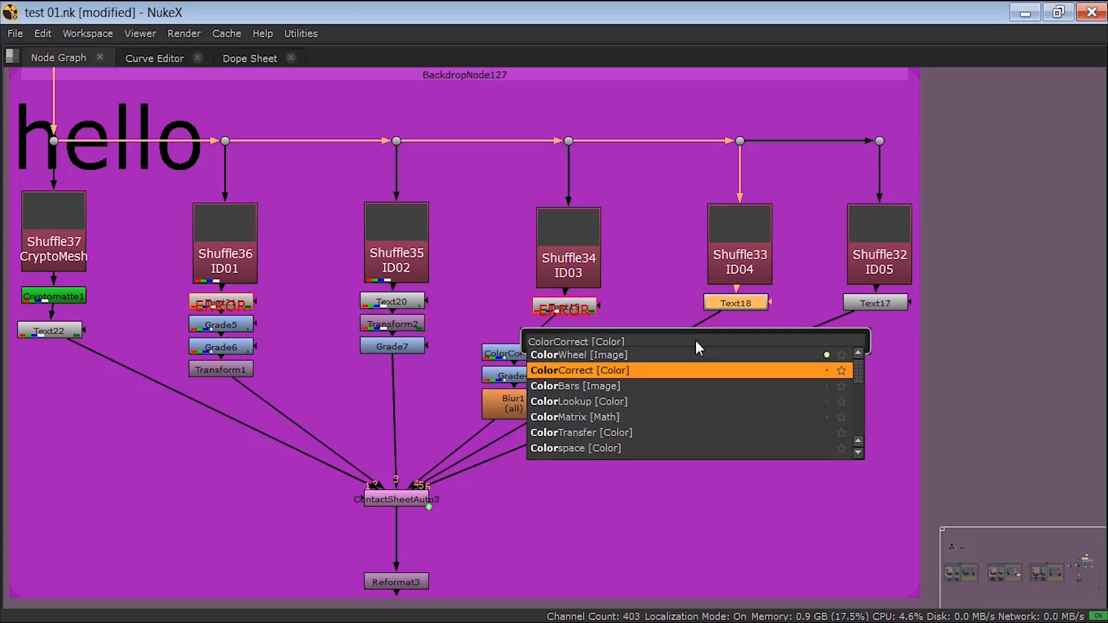
pyautogui.press('Return')
# Step: Import the script "main without backdrop.nk" from E:/nuke package/part 08 into the current project
pyautogui.scroll(-10, 690, 345)
pyautogui.scroll(-10, 673, 393)
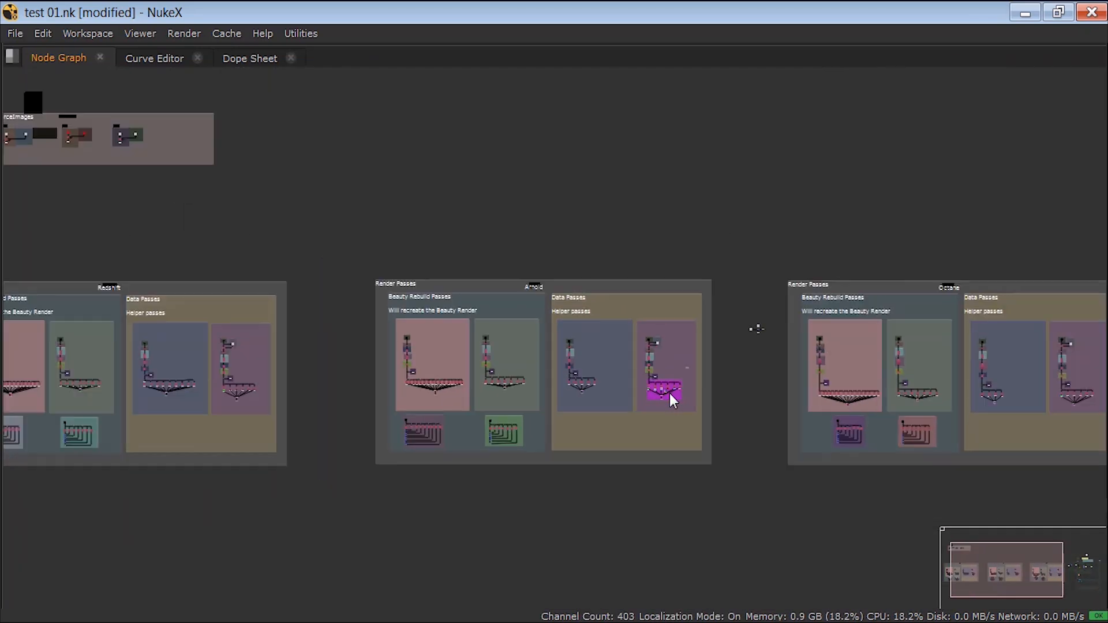
pyautogui.moveTo(607, 372); pyautogui.dragTo(187, 367, button='middle')
pyautogui.moveTo(519, 235); pyautogui.dragTo(823, 383)
pyautogui.click(15, 33)
pyautogui.click(42, 176)
pyautogui.doubleClick(424, 251)
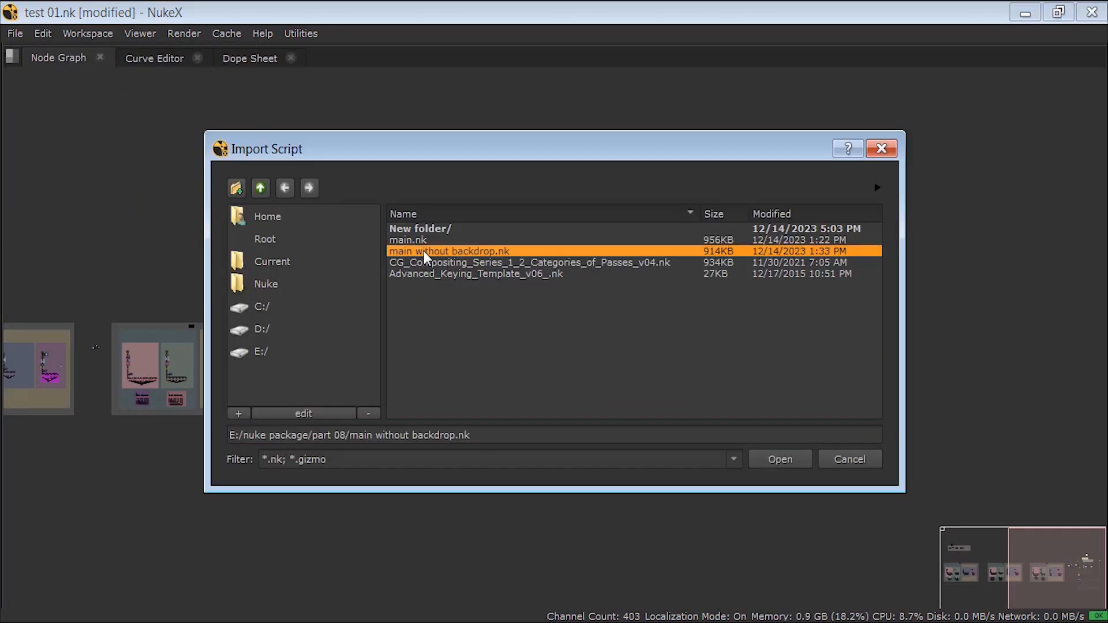
# Step: Move the imported node trees into the empty graph area beside the green keying backdrop and deselect them
pyautogui.scroll(2, 143, 333)
pyautogui.scroll(4, 142, 315)
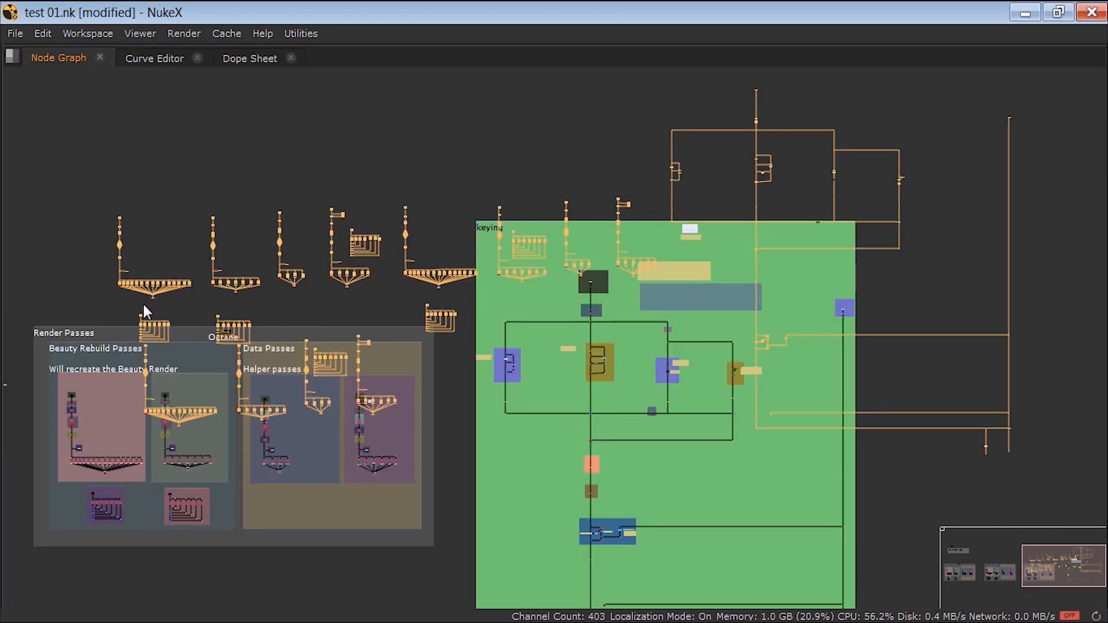
pyautogui.moveTo(881, 260); pyautogui.dragTo(68, 220, button='middle')
pyautogui.scroll(3, 334, 448)
pyautogui.scroll(1, 334, 448)
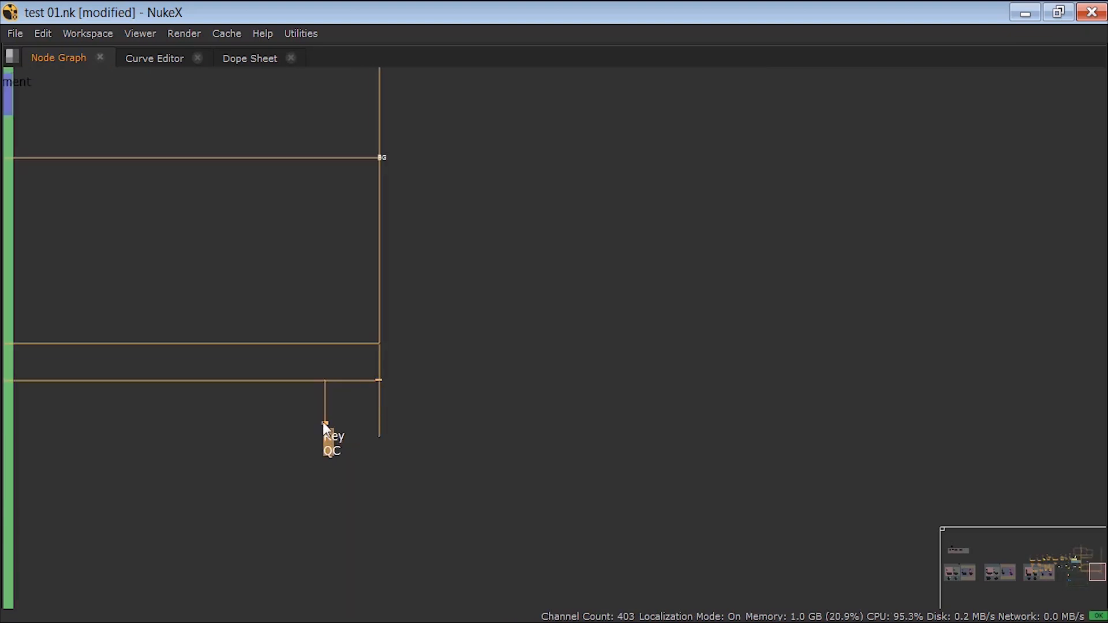
pyautogui.scroll(-4, 398, 404)
pyautogui.scroll(4, 245, 225)
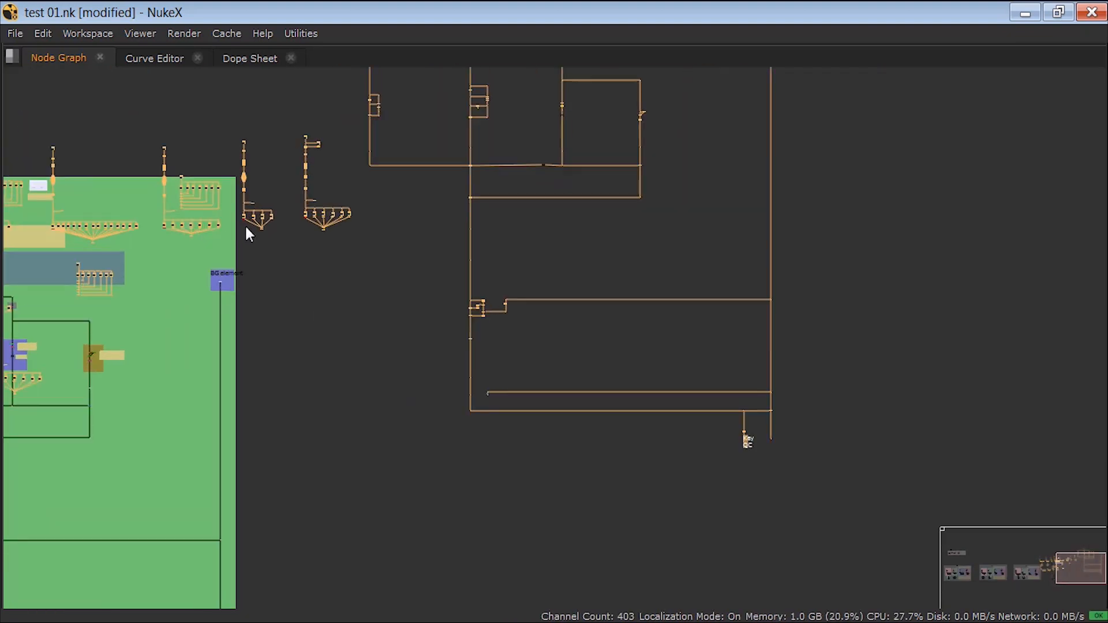
pyautogui.scroll(-3, 445, 302)
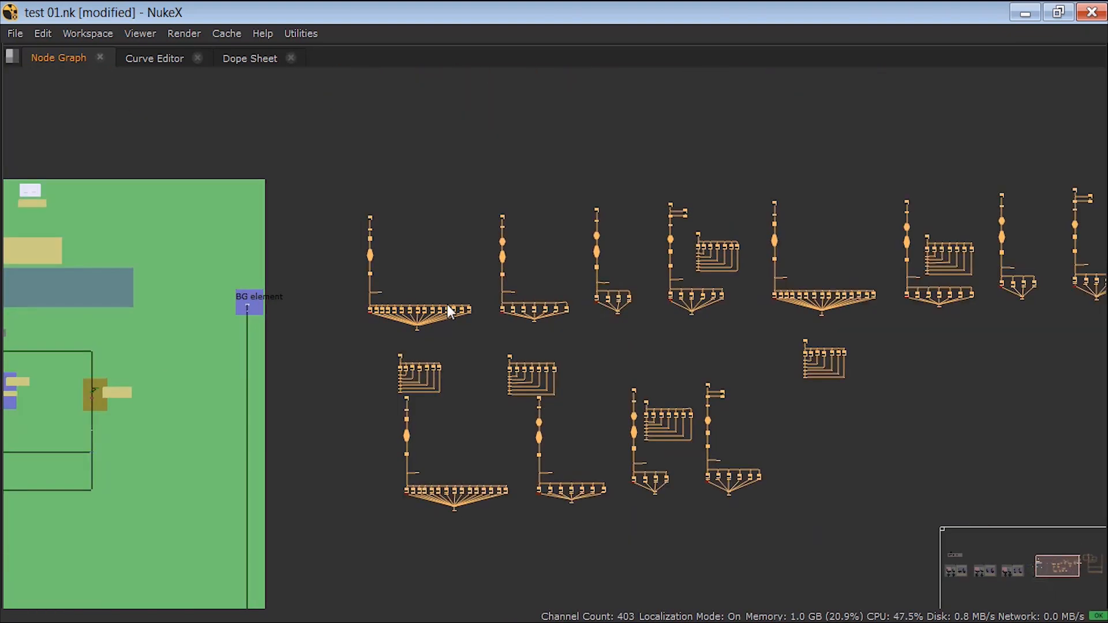
pyautogui.moveTo(510, 343); pyautogui.dragTo(502, 219, button='middle')
pyautogui.middleClick(502, 219)
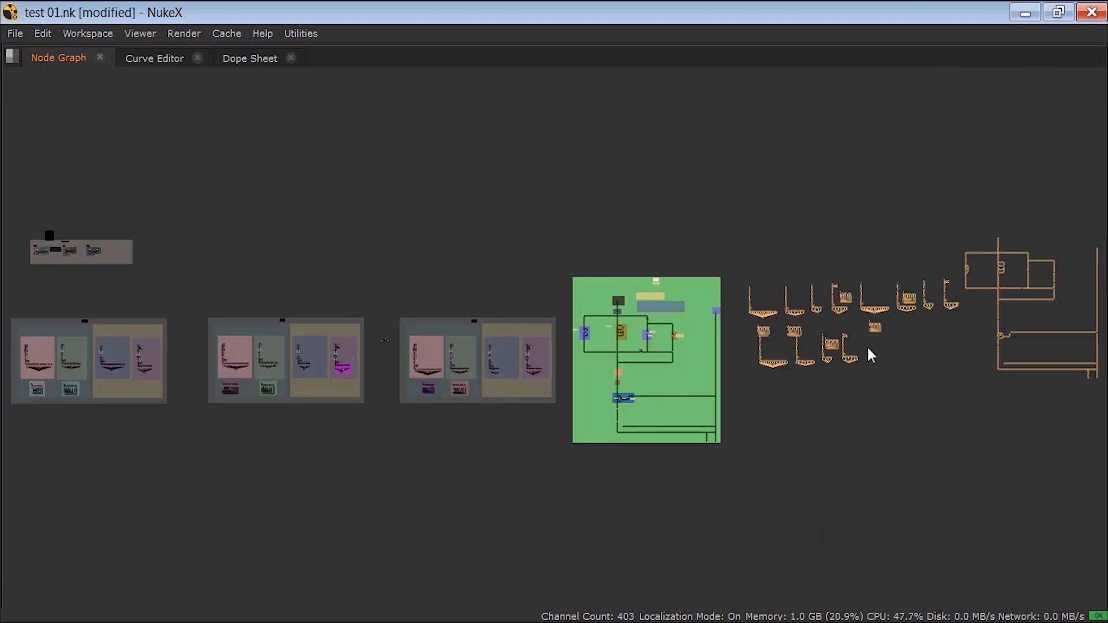
pyautogui.click(945, 382)
# Step: Examine how the imported render-pass trees look in the node graph without any backdrops
pyautogui.moveTo(787, 388); pyautogui.dragTo(763, 394, button='middle')
pyautogui.moveTo(831, 397); pyautogui.dragTo(676, 403, button='middle')
pyautogui.scroll(3, 687, 401)
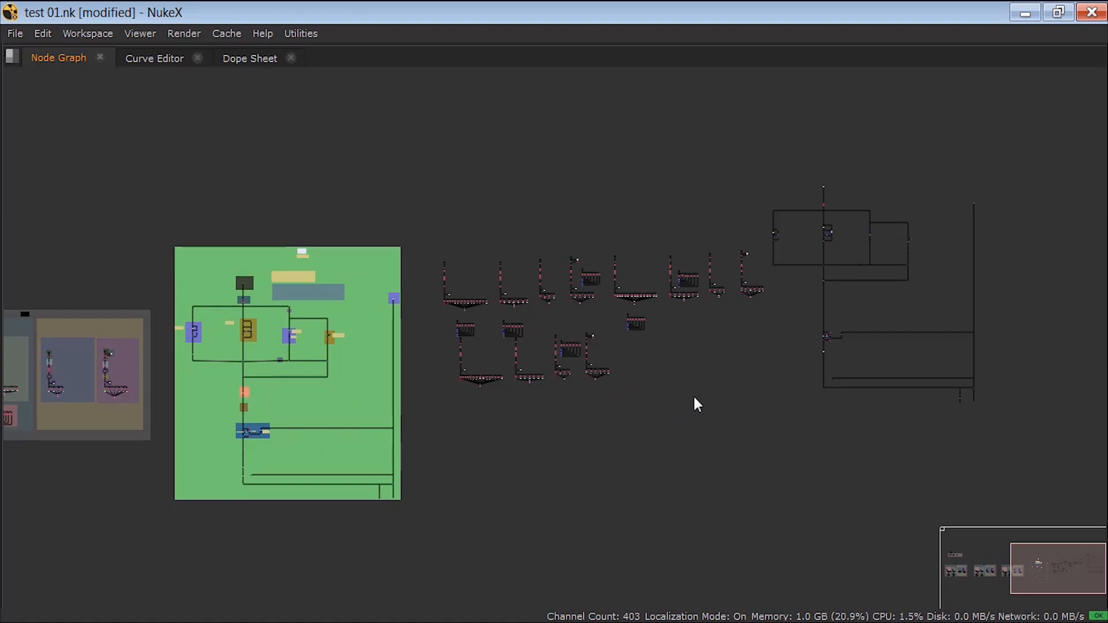
pyautogui.scroll(1, 692, 386)
pyautogui.moveTo(730, 380); pyautogui.dragTo(705, 399, button='middle')
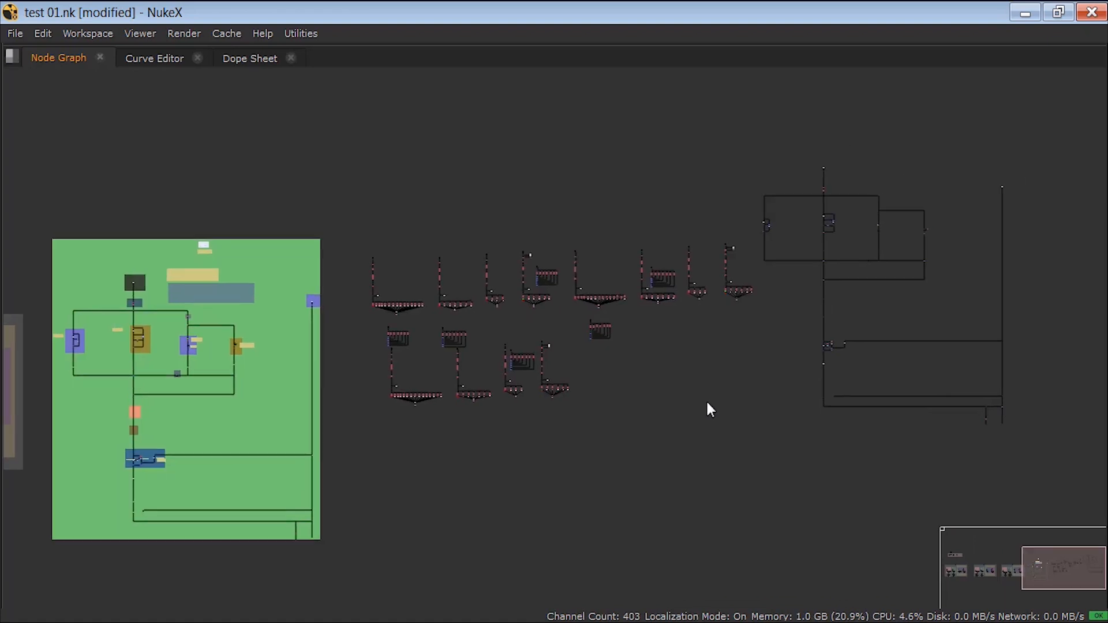
pyautogui.middleClick(706, 398)
pyautogui.moveTo(569, 348); pyautogui.dragTo(403, 366, button='middle')
pyautogui.scroll(5, 425, 365)
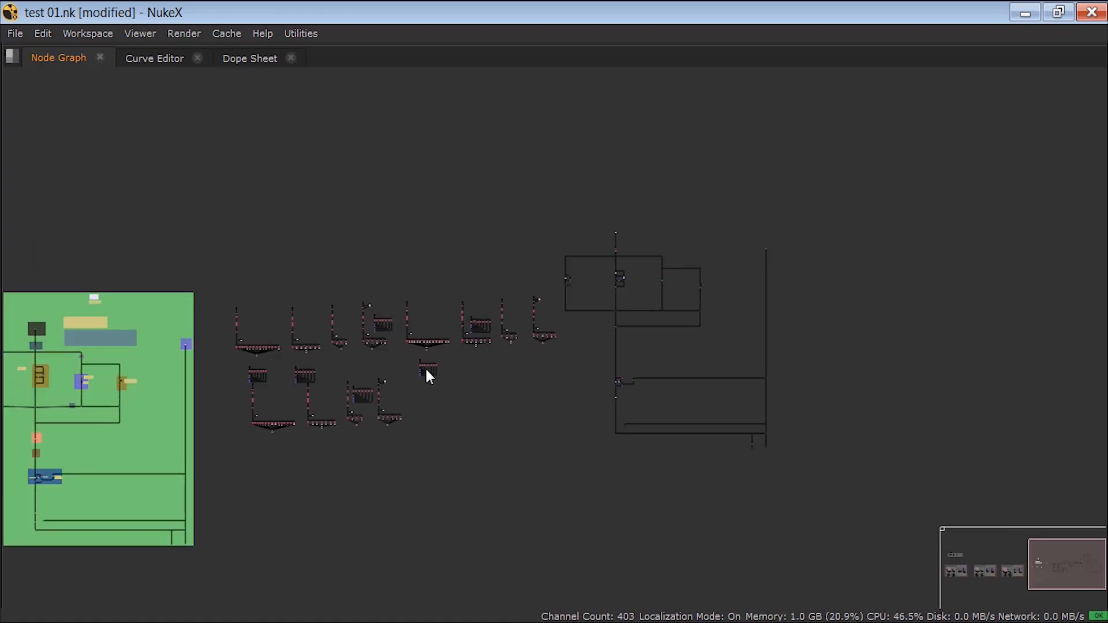
pyautogui.scroll(5, 447, 312)
pyautogui.moveTo(479, 286); pyautogui.dragTo(216, 362, button='middle')
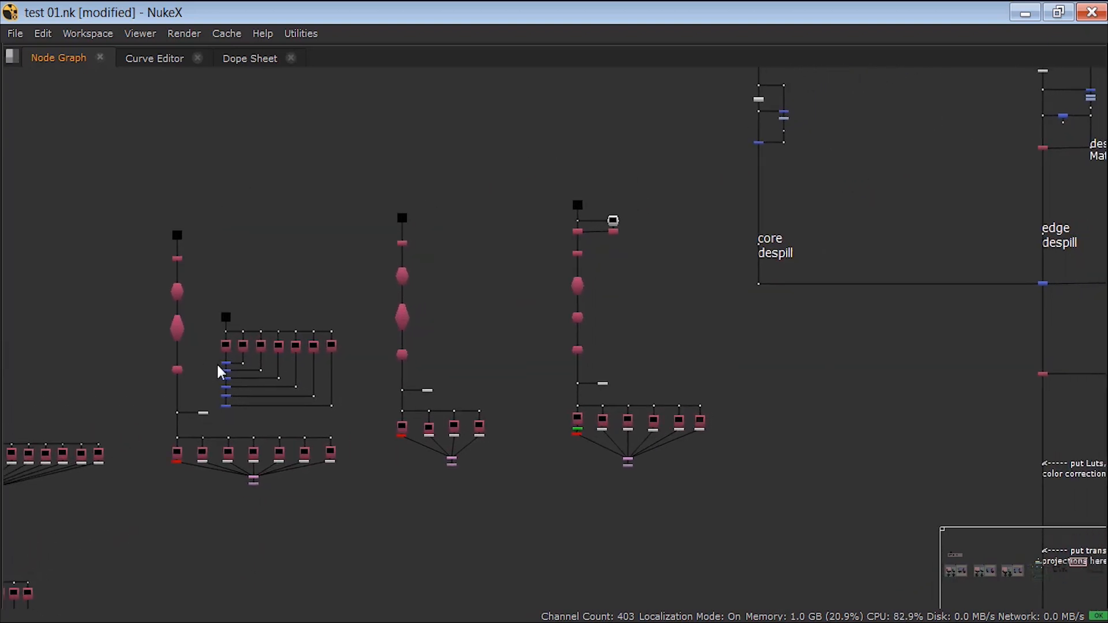
# Step: Inspect the imported keying tree without backdrops, from the core and edge despill branches down past the BG input
pyautogui.moveTo(817, 202); pyautogui.dragTo(300, 385, button='middle')
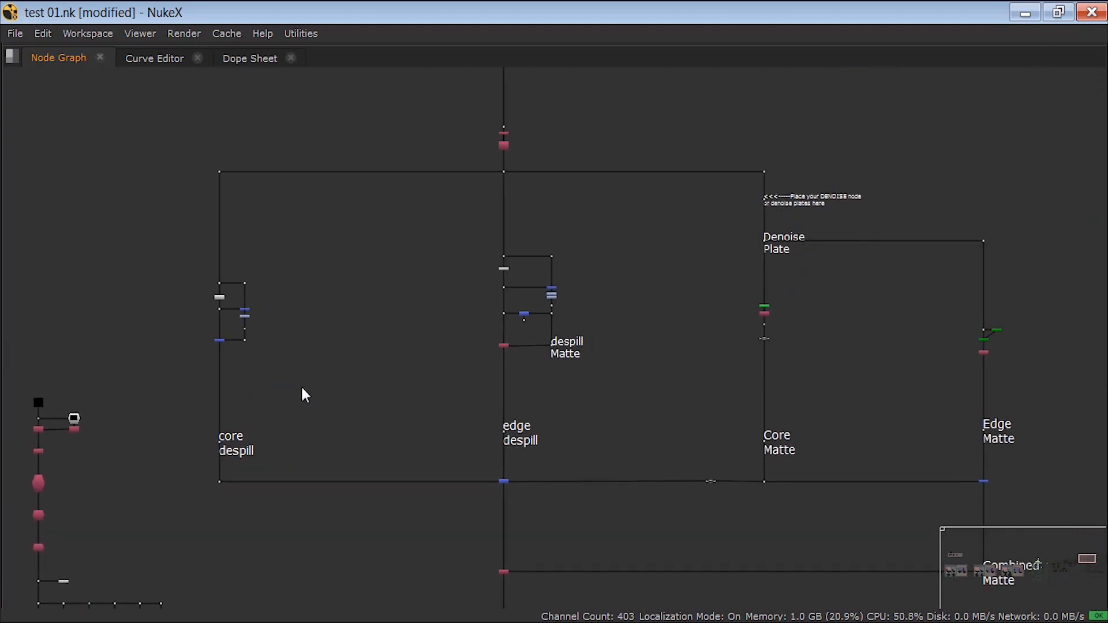
pyautogui.scroll(-2, 448, 273)
pyautogui.moveTo(435, 338); pyautogui.dragTo(482, 213, button='middle')
pyautogui.moveTo(457, 403); pyautogui.dragTo(488, 305, button='middle')
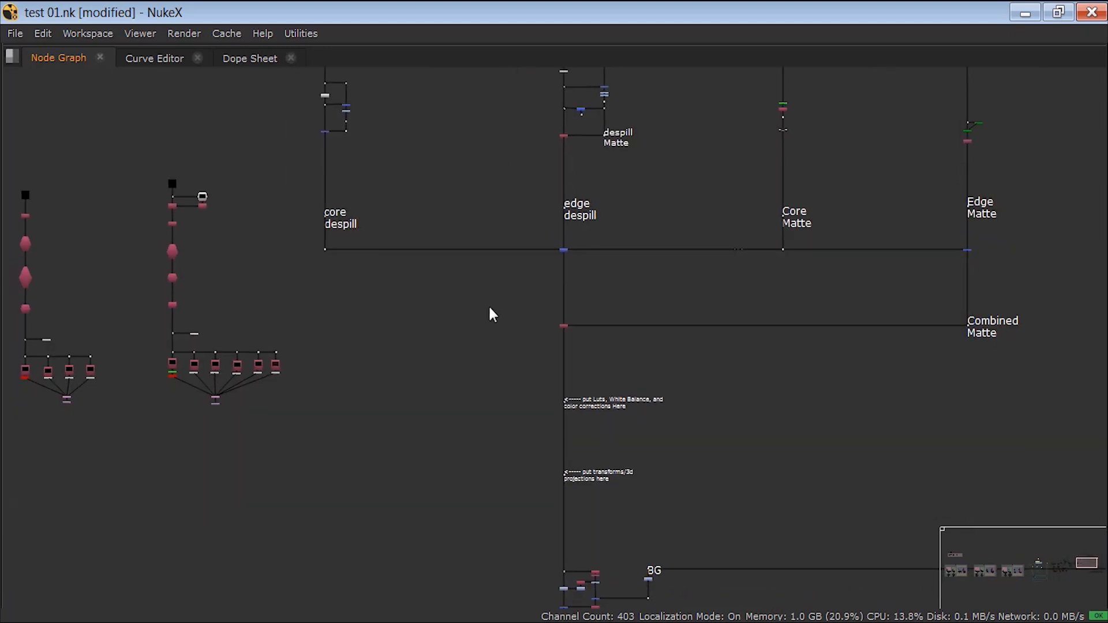
pyautogui.moveTo(474, 378); pyautogui.dragTo(468, 190, button='middle')
pyautogui.moveTo(456, 424); pyautogui.dragTo(417, 215, button='middle')
pyautogui.scroll(-1, 332, 292)
# Step: Study the lower row of imported render-pass trees and compare their unlabelled layout with the rows around them
pyautogui.moveTo(430, 343); pyautogui.dragTo(878, 576, button='middle')
pyautogui.moveTo(506, 444); pyautogui.dragTo(869, 408, button='middle')
pyautogui.moveTo(505, 371); pyautogui.dragTo(515, 340, button='middle')
pyautogui.scroll(5, 518, 370)
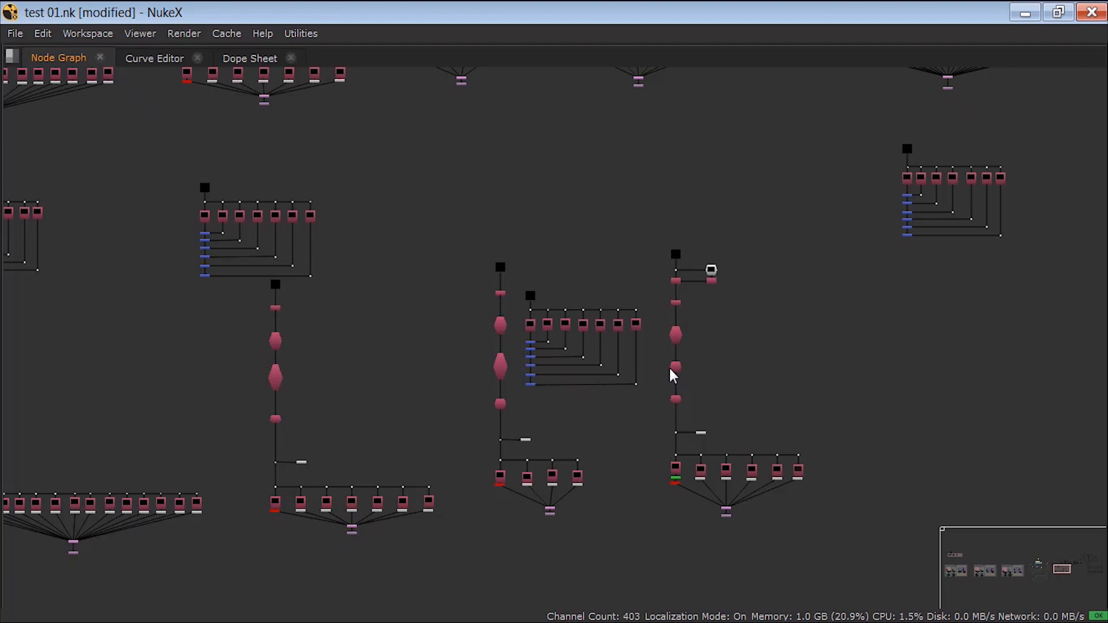
pyautogui.scroll(-5, 642, 389)
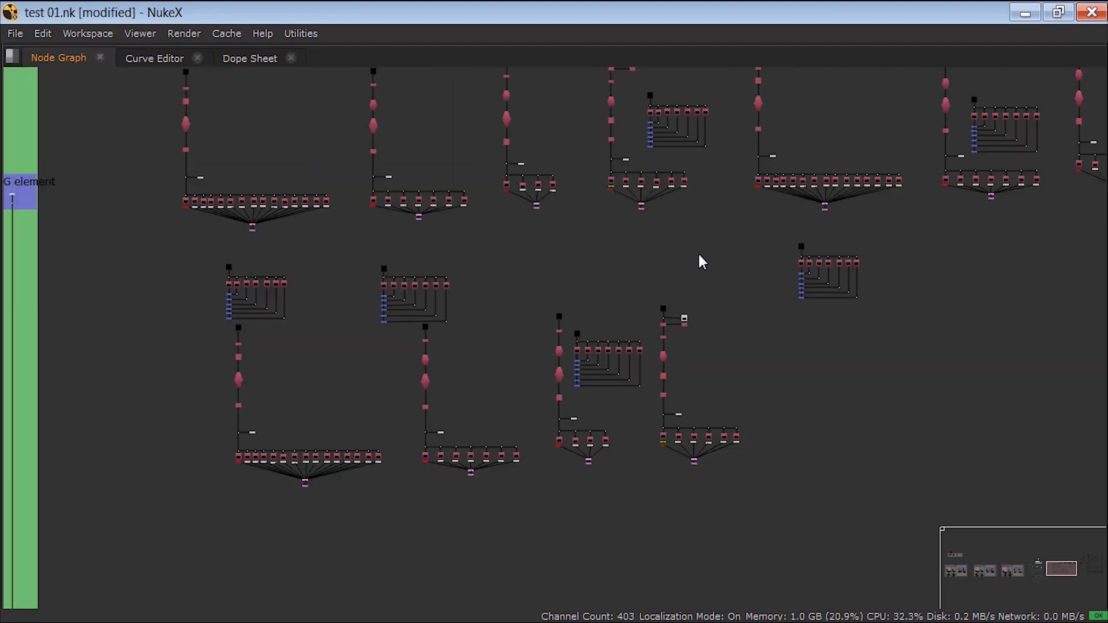
pyautogui.scroll(-3, 831, 297)
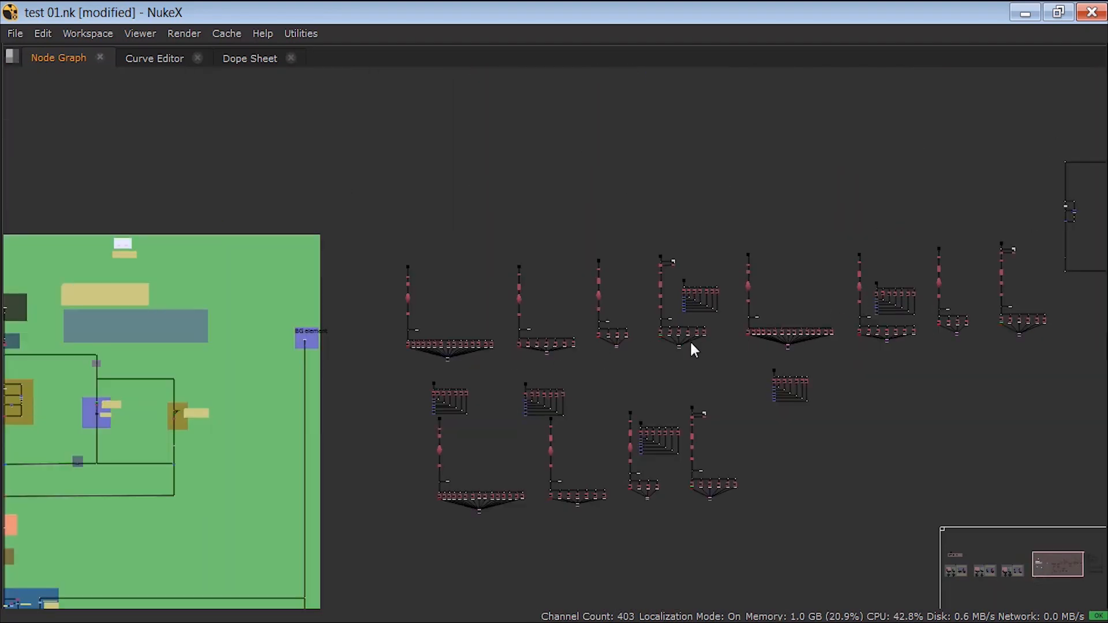
# Step: Trace the backdrop-free keying tree from its topmost input node down to the Key QC output
pyautogui.moveTo(1096, 226); pyautogui.dragTo(804, 265, button='middle')
pyautogui.scroll(10, 806, 272)
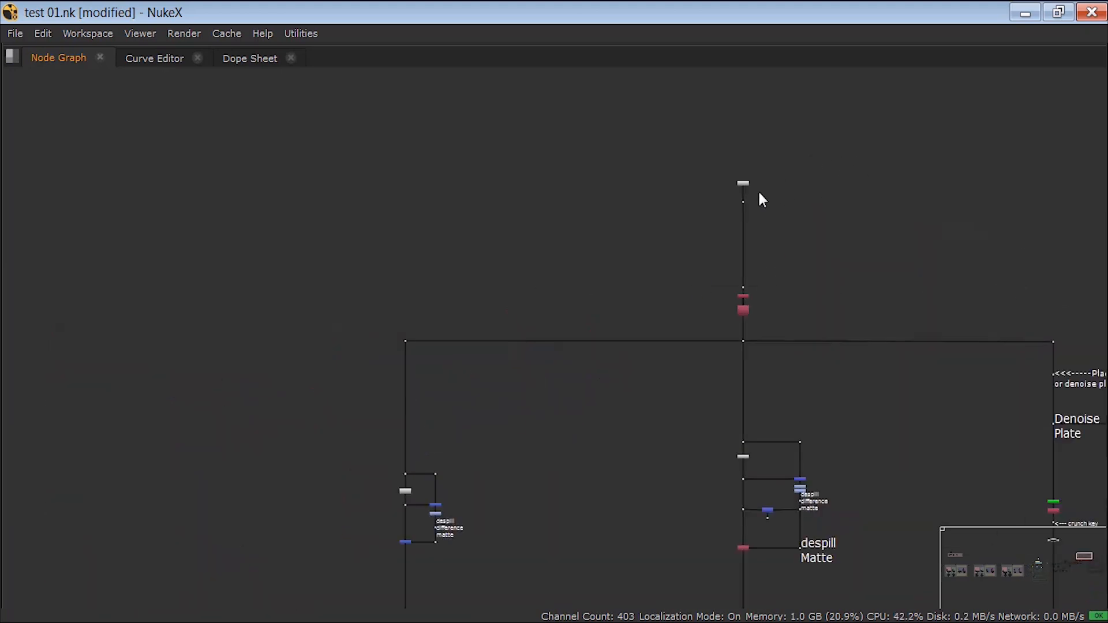
pyautogui.scroll(-8, 679, 212)
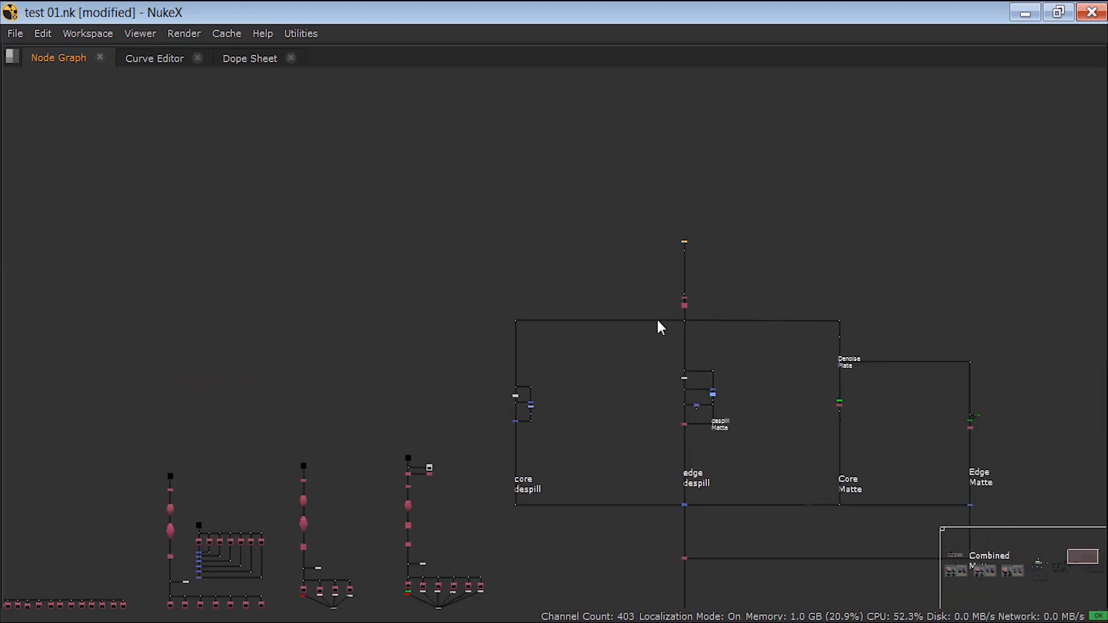
pyautogui.moveTo(646, 384); pyautogui.dragTo(659, 254, button='middle')
pyautogui.moveTo(871, 375); pyautogui.dragTo(798, 366, button='middle')
pyautogui.scroll(6, 663, 369)
pyautogui.moveTo(708, 340); pyautogui.dragTo(600, 383)
pyautogui.scroll(-10, 595, 345)
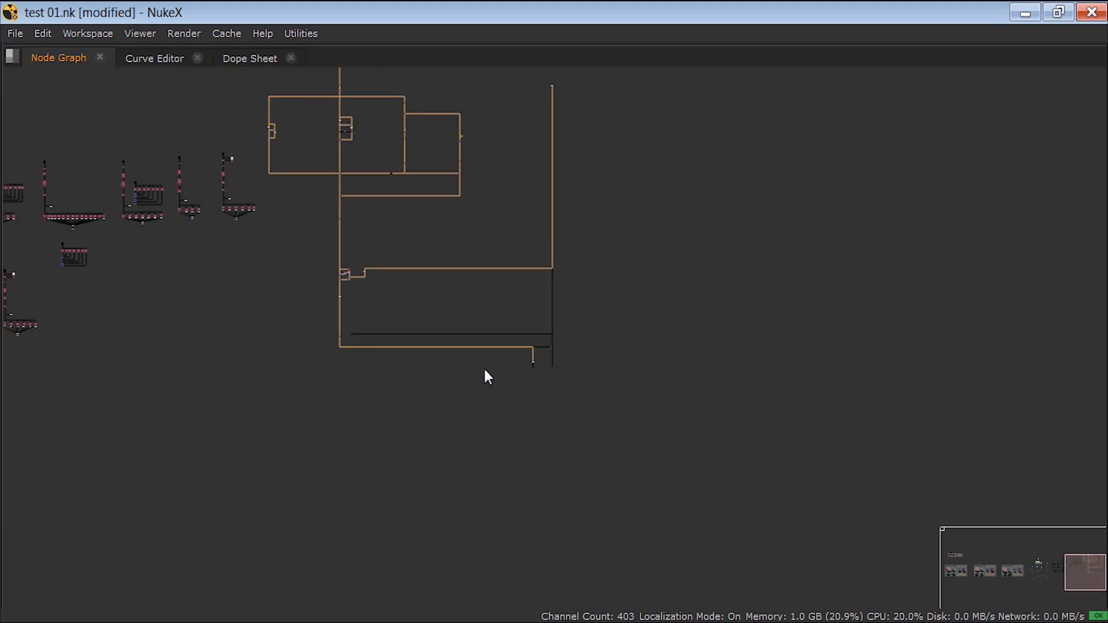
pyautogui.scroll(10, 537, 372)
pyautogui.click(614, 365)
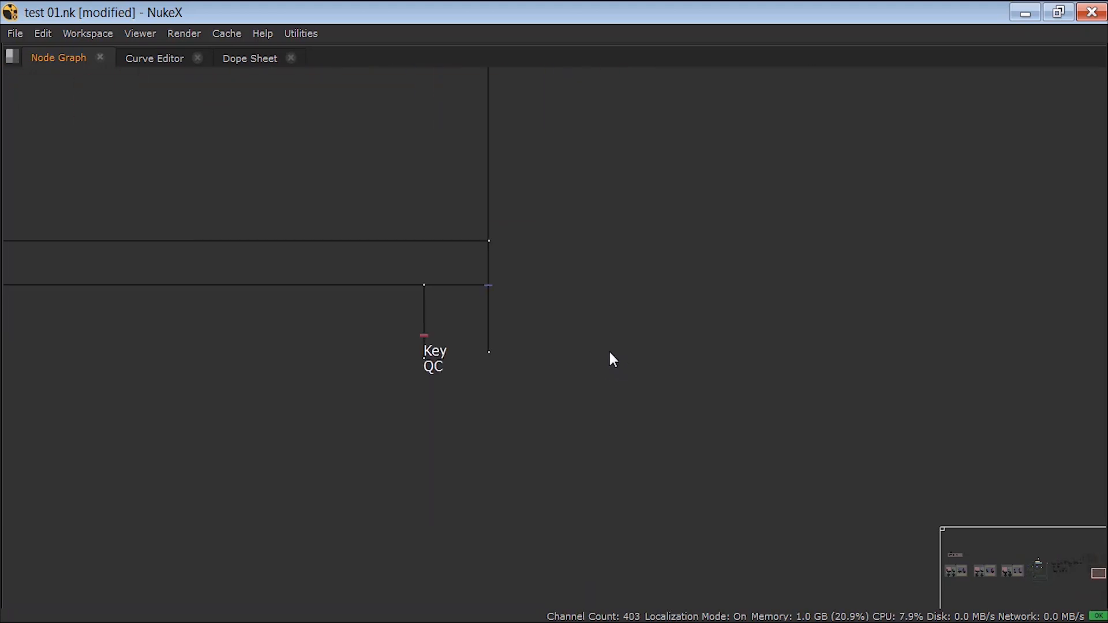
# Step: Add a Merge node in the empty area beside the Key QC output and show its properties
pyautogui.press('m')
pyautogui.scroll(10, 622, 347)
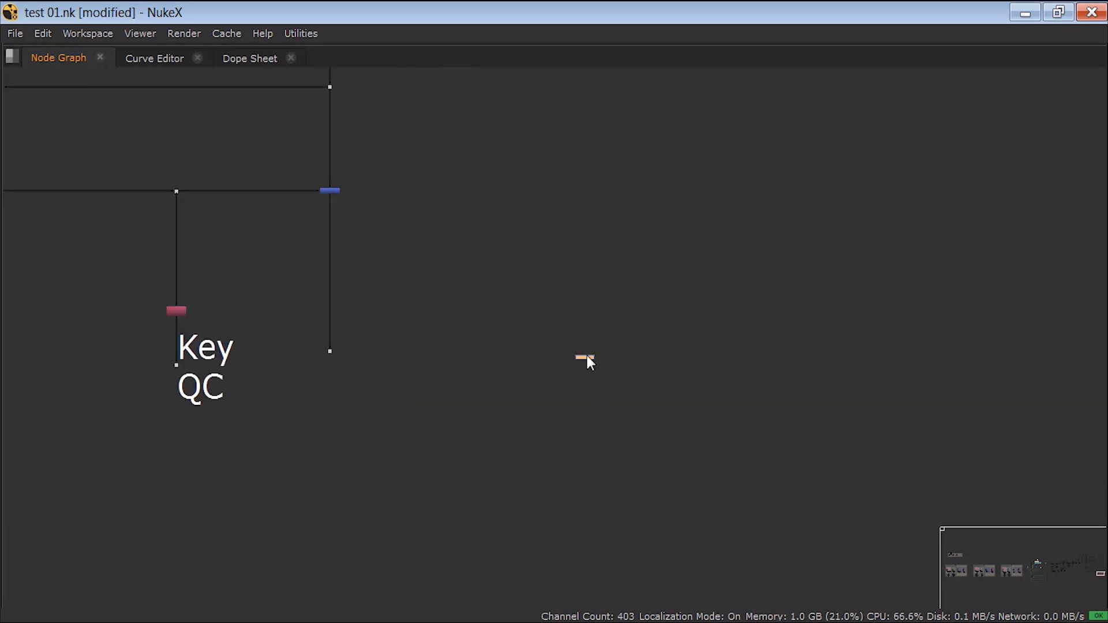
pyautogui.moveTo(607, 344); pyautogui.dragTo(422, 429, button='middle')
pyautogui.press('space')
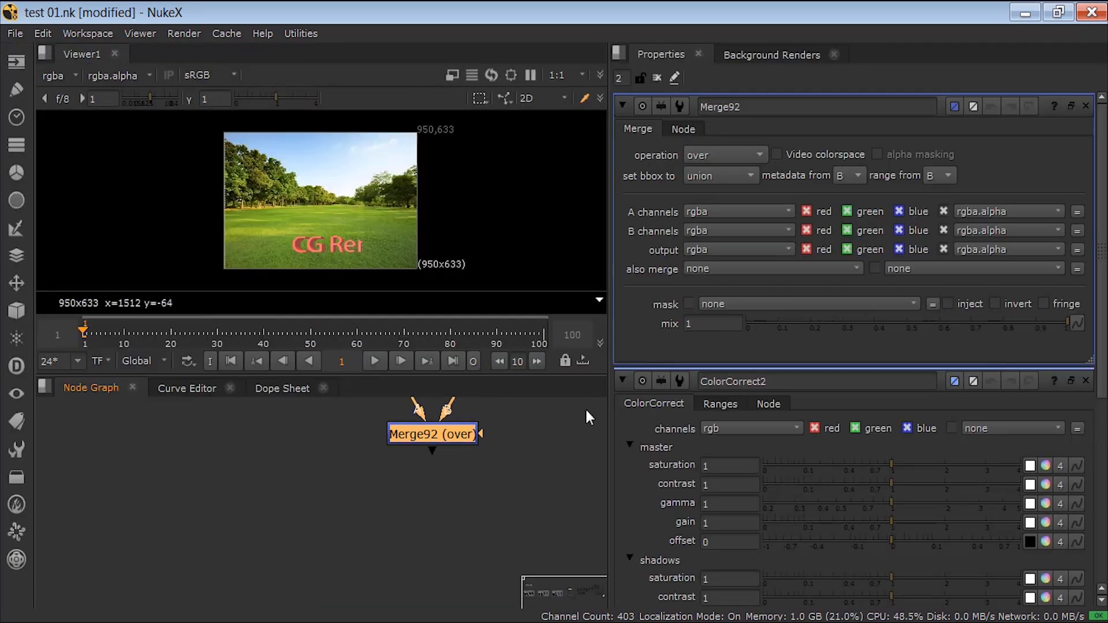
# Step: Review the new Merge node's set bbox options, then return to the full-size node graph
pyautogui.click(701, 176)
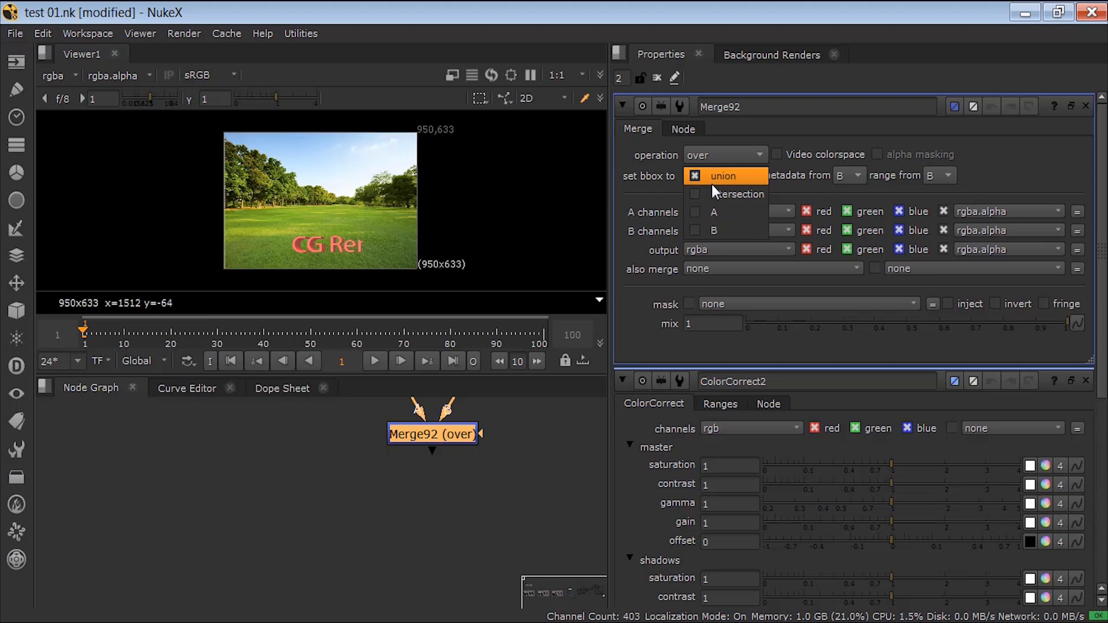
pyautogui.click(497, 437)
pyautogui.moveTo(499, 441); pyautogui.dragTo(421, 517, button='middle')
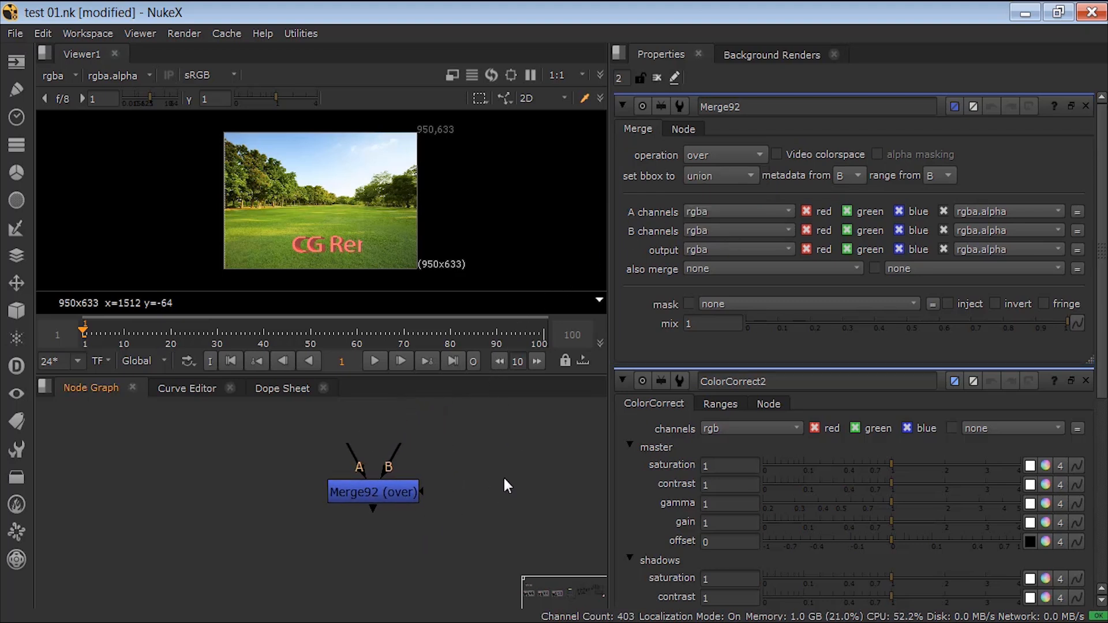
pyautogui.scroll(-8, 345, 490)
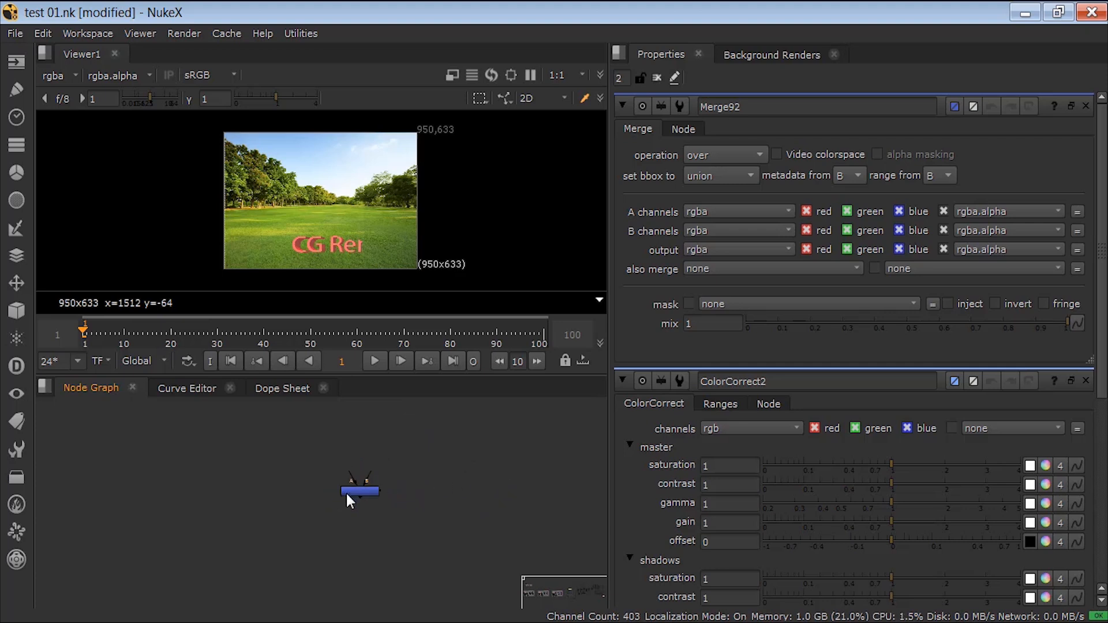
pyautogui.press('space')
# Step: Locate the imported pass-rebuild tree and select its chain of plus merges, Merge86 through Merge91
pyautogui.scroll(-2, 136, 412)
pyautogui.moveTo(136, 411); pyautogui.dragTo(683, 443, button='middle')
pyautogui.scroll(-7, 502, 432)
pyautogui.moveTo(363, 401); pyautogui.dragTo(686, 410, button='middle')
pyautogui.moveTo(330, 395); pyautogui.dragTo(663, 426, button='middle')
pyautogui.scroll(5, 403, 292)
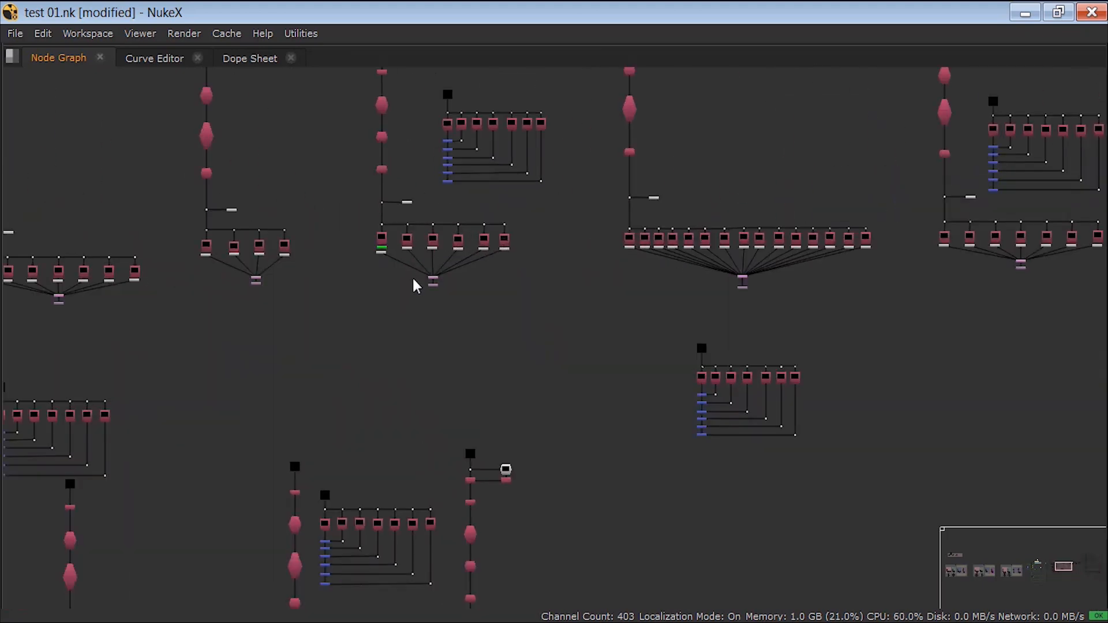
pyautogui.scroll(3, 455, 181)
pyautogui.scroll(5, 456, 176)
pyautogui.moveTo(448, 213); pyautogui.dragTo(438, 285, button='middle')
pyautogui.moveTo(402, 149); pyautogui.dragTo(406, 365, button='middle')
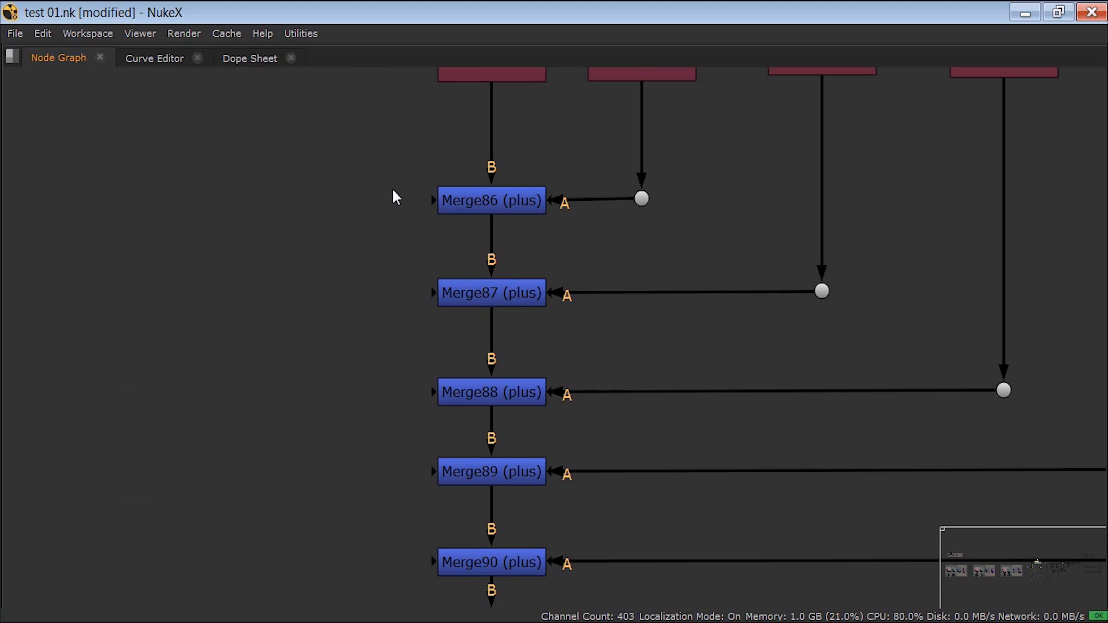
pyautogui.scroll(-2, 393, 187)
pyautogui.moveTo(388, 159); pyautogui.dragTo(539, 594)
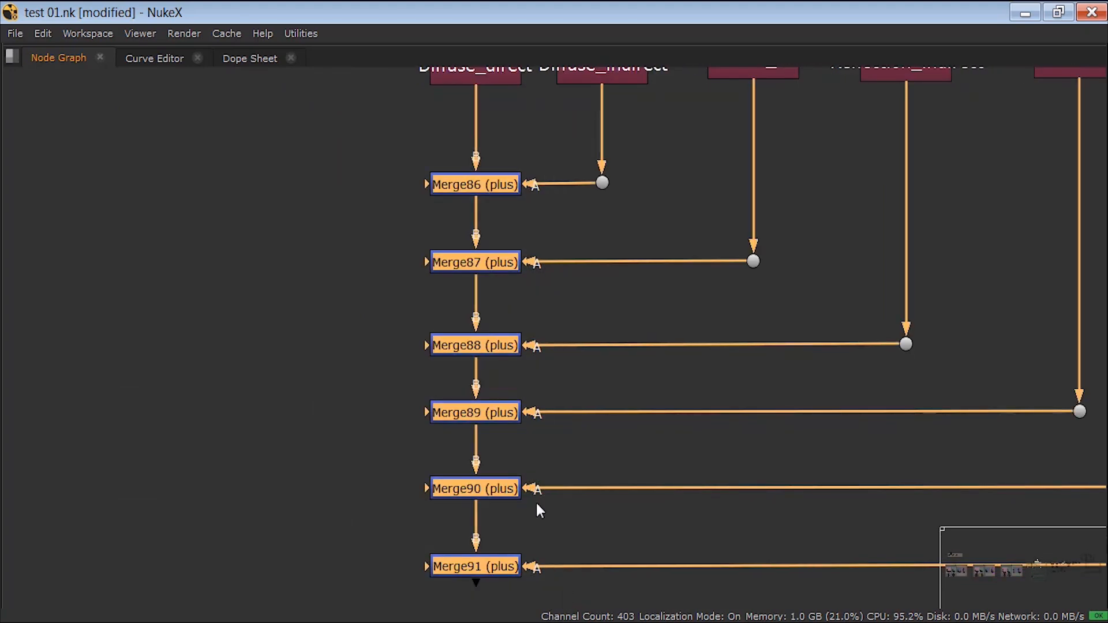
# Step: Compare the backdrop-free render-pass trees with the keying tree organised on the green backdrop
pyautogui.scroll(-4, 520, 404)
pyautogui.scroll(-8, 355, 369)
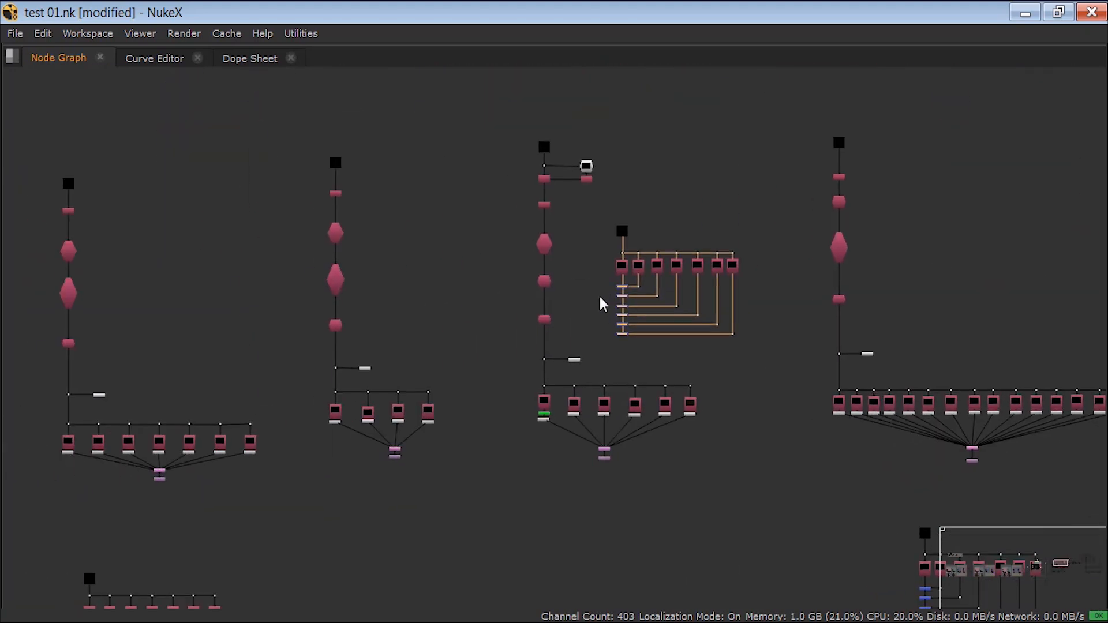
pyautogui.scroll(-2, 427, 363)
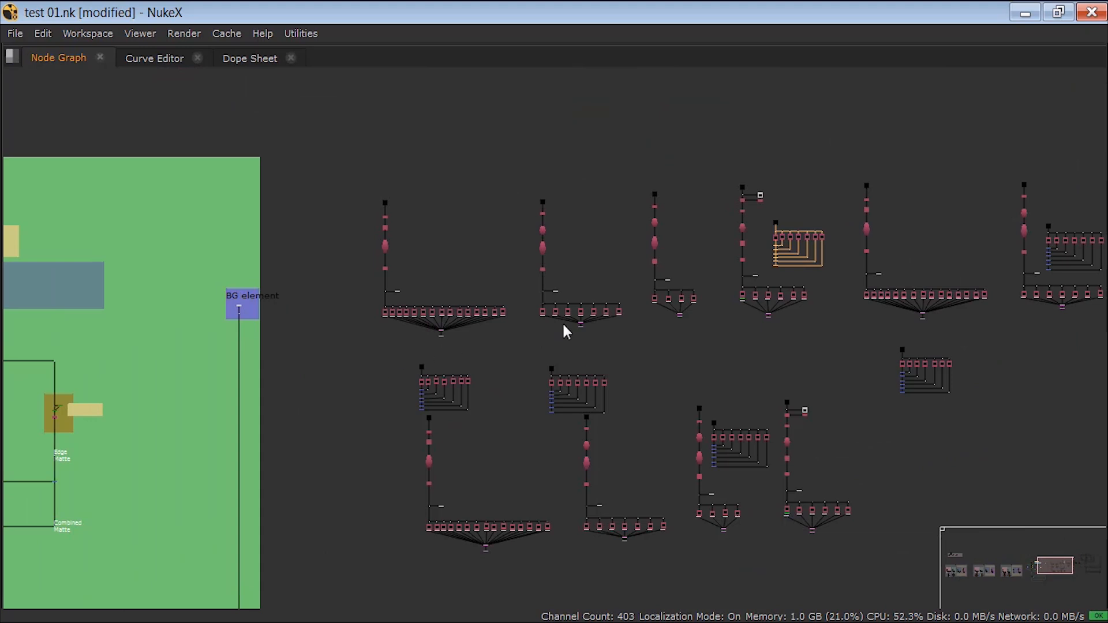
pyautogui.scroll(5, 577, 323)
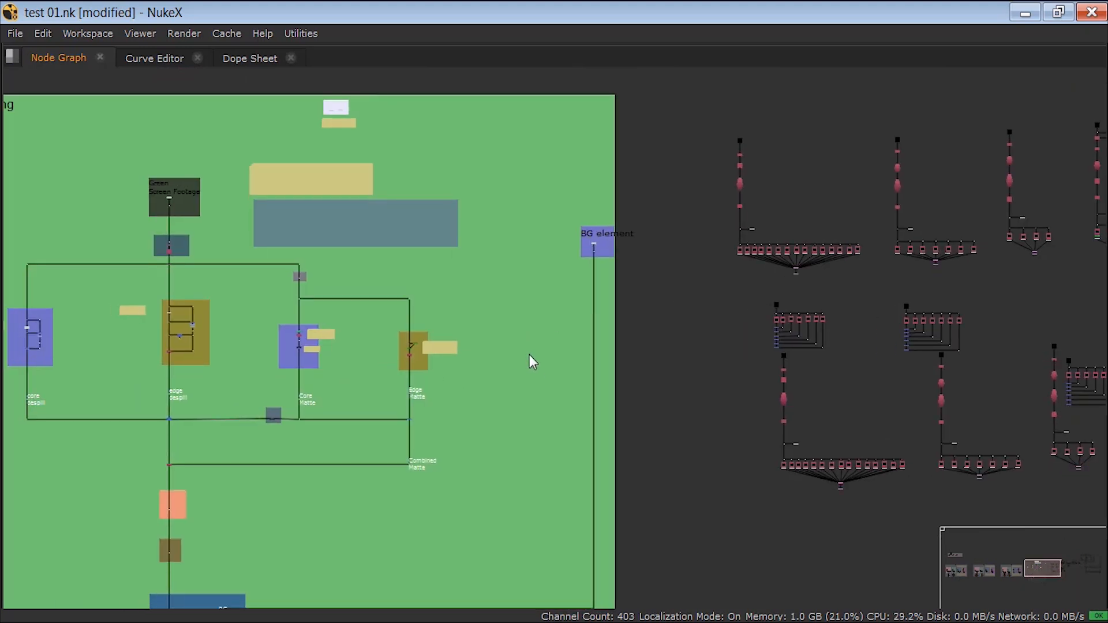